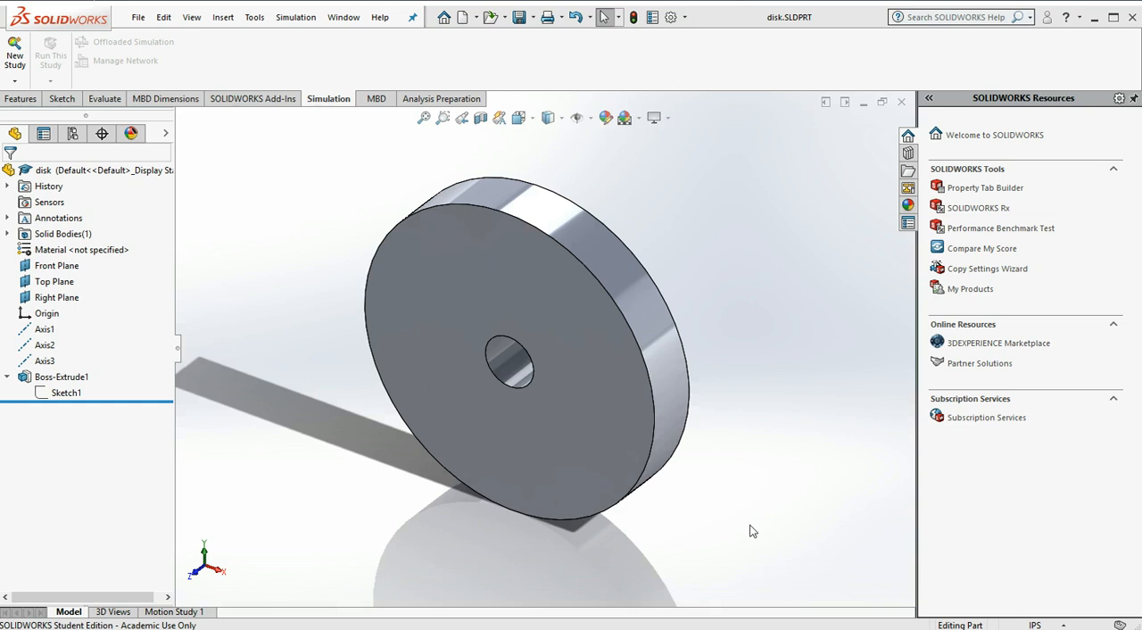
Switch to the Quarter_disk part and create a new static simulation study without 2D simplification
{"action": "mouse_move", "coordinate": [87, 628]}
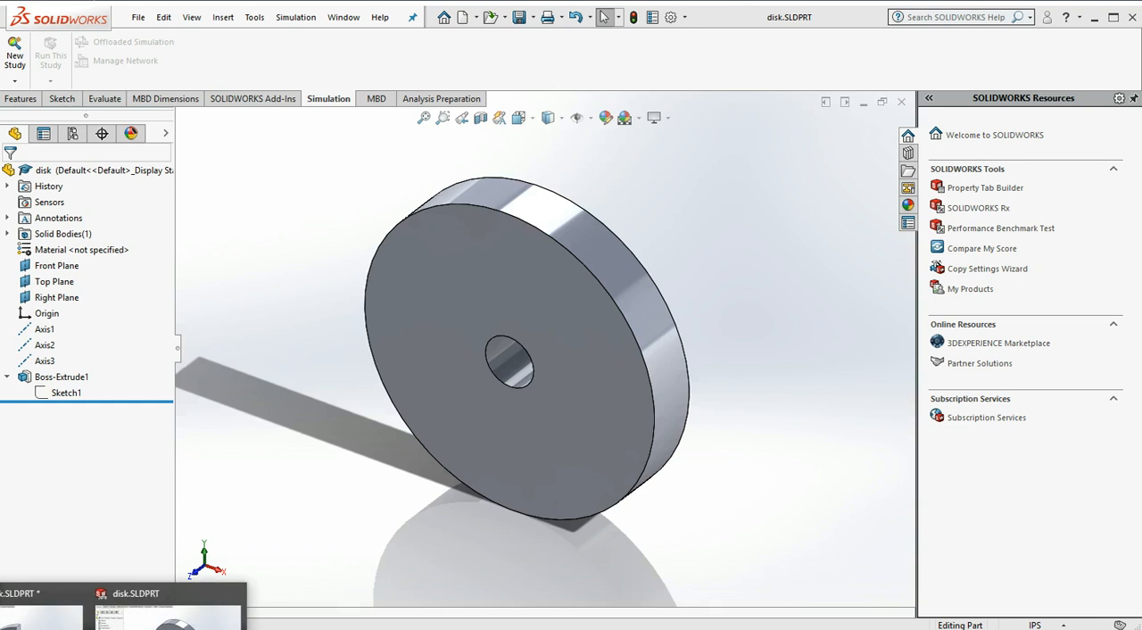
{"action": "left_click", "coordinate": [45, 616]}
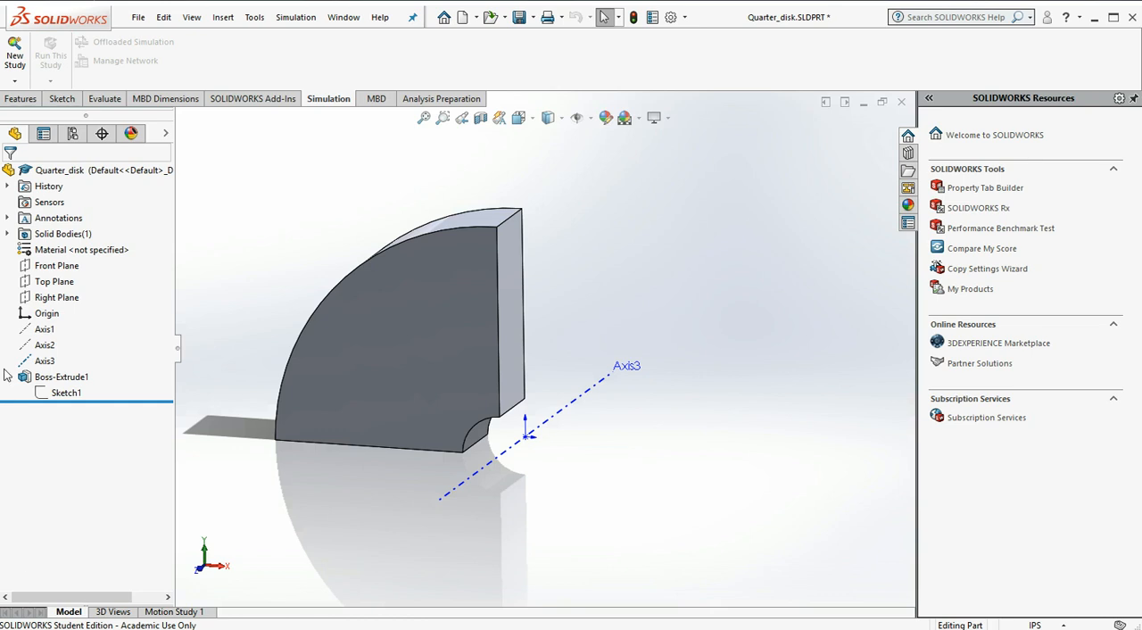
{"action": "left_click", "coordinate": [15, 51]}
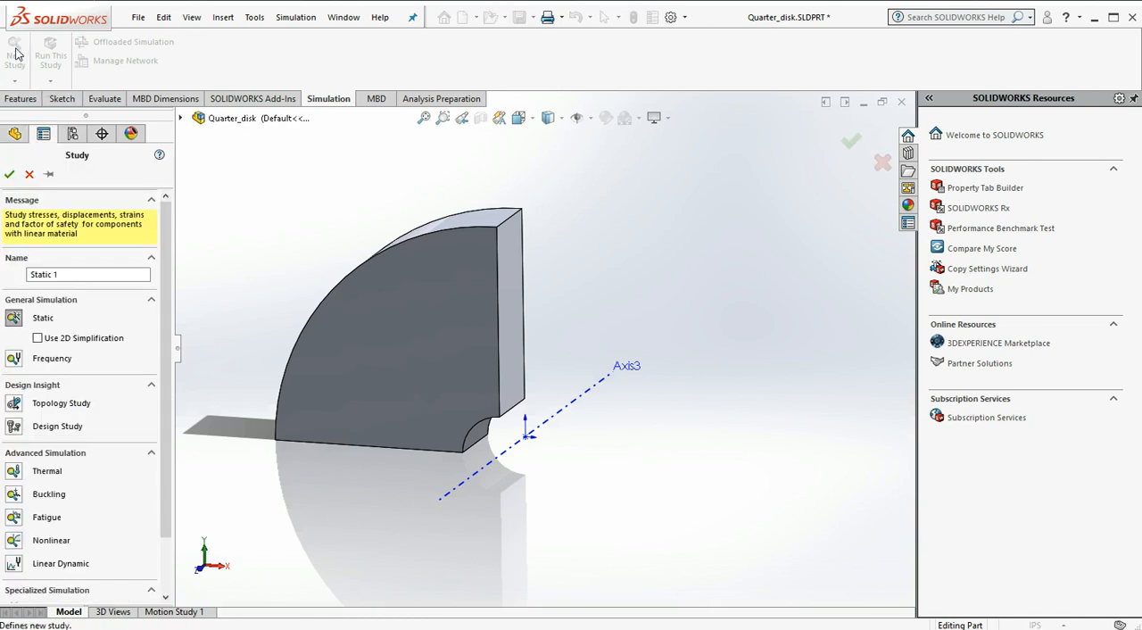
{"action": "left_click", "coordinate": [19, 322]}
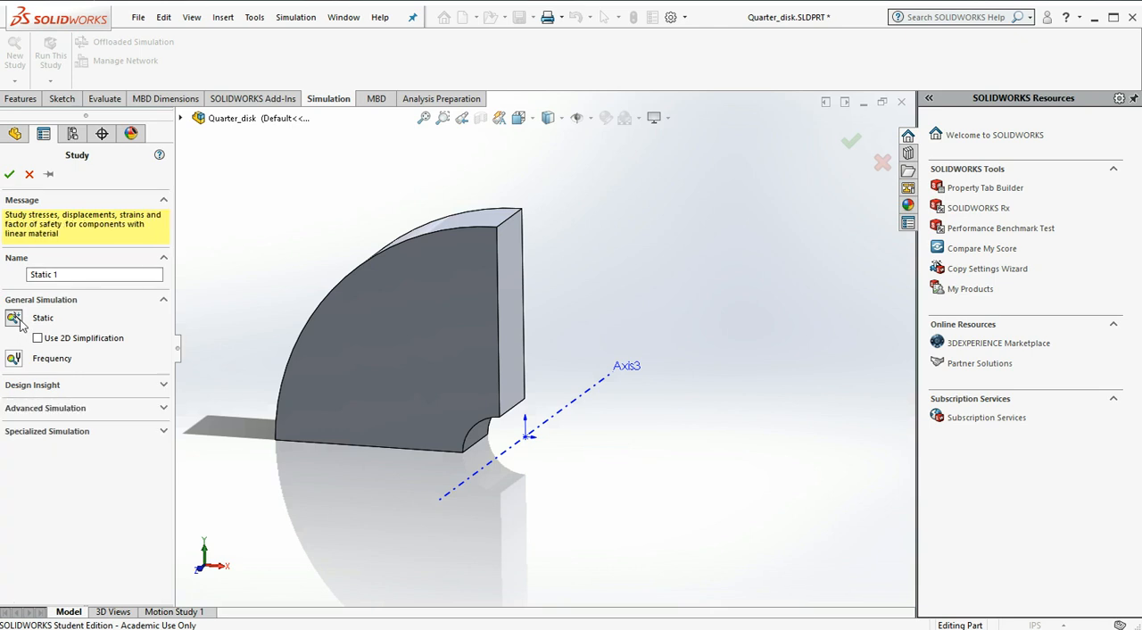
{"action": "left_click", "coordinate": [9, 174]}
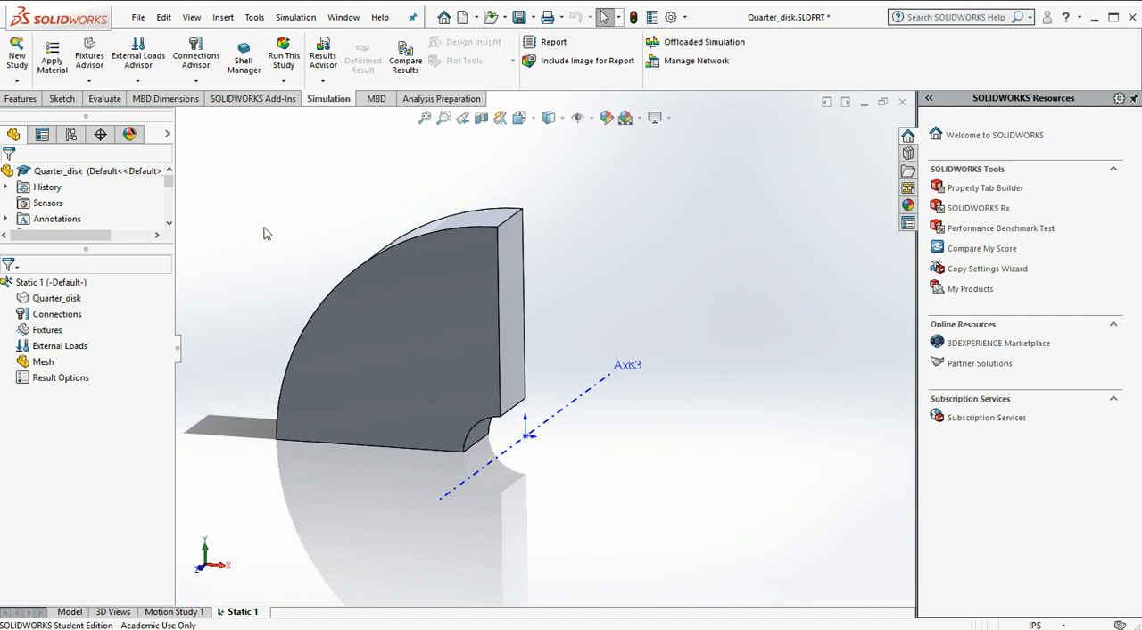
Apply a Roller/Slider fixture to the vertical cut face of the quarter disk
{"action": "right_click", "coordinate": [38, 332]}
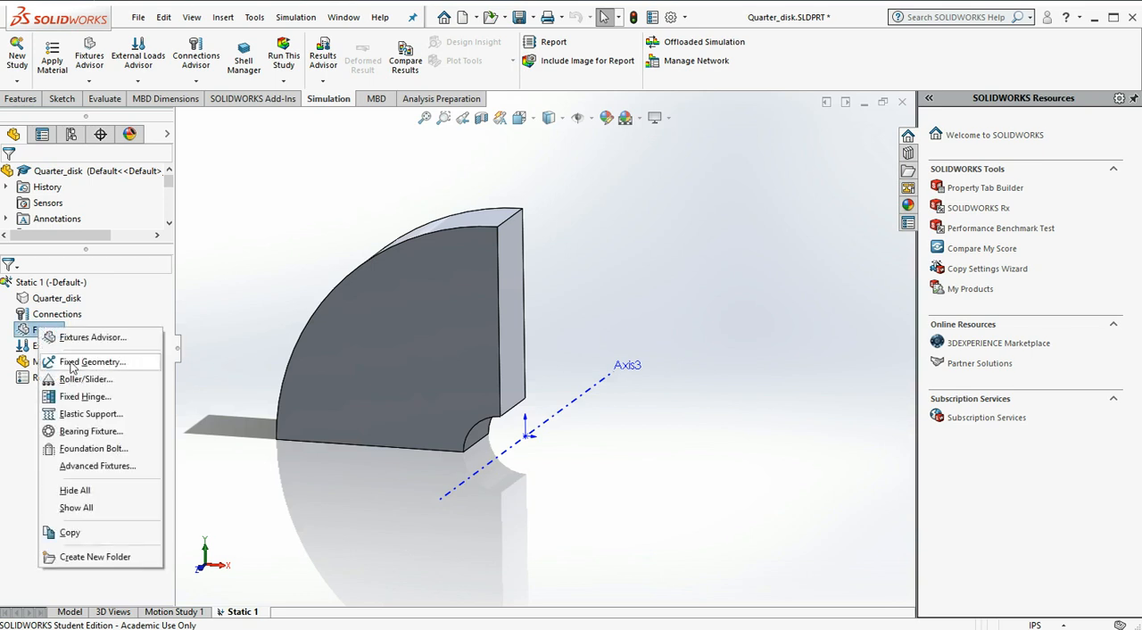
{"action": "left_click", "coordinate": [71, 364]}
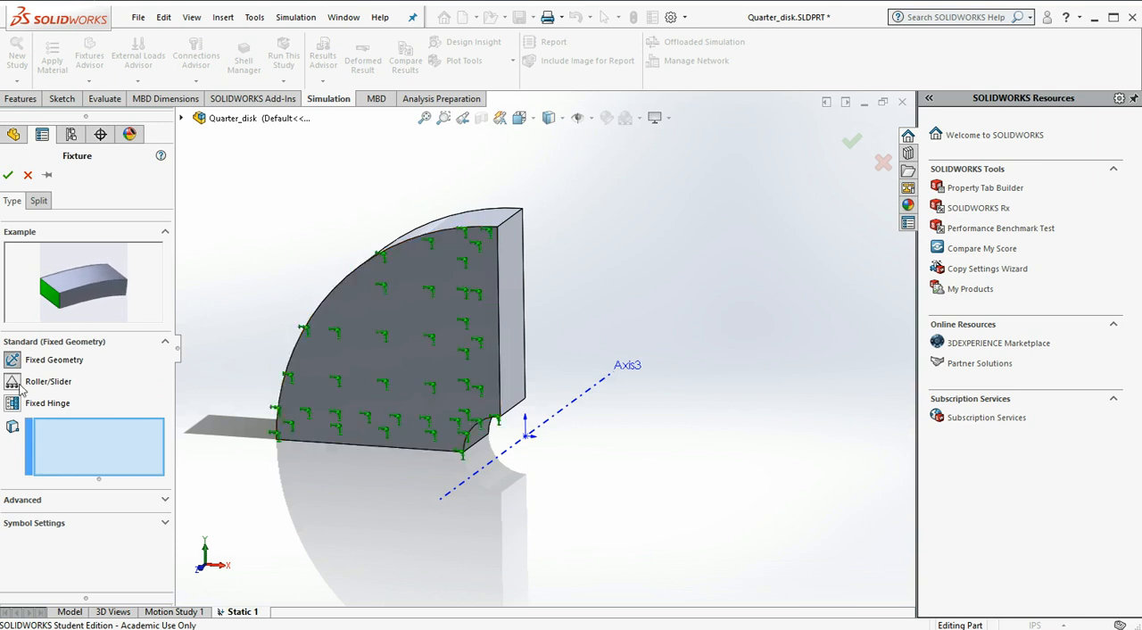
{"action": "left_click", "coordinate": [510, 296]}
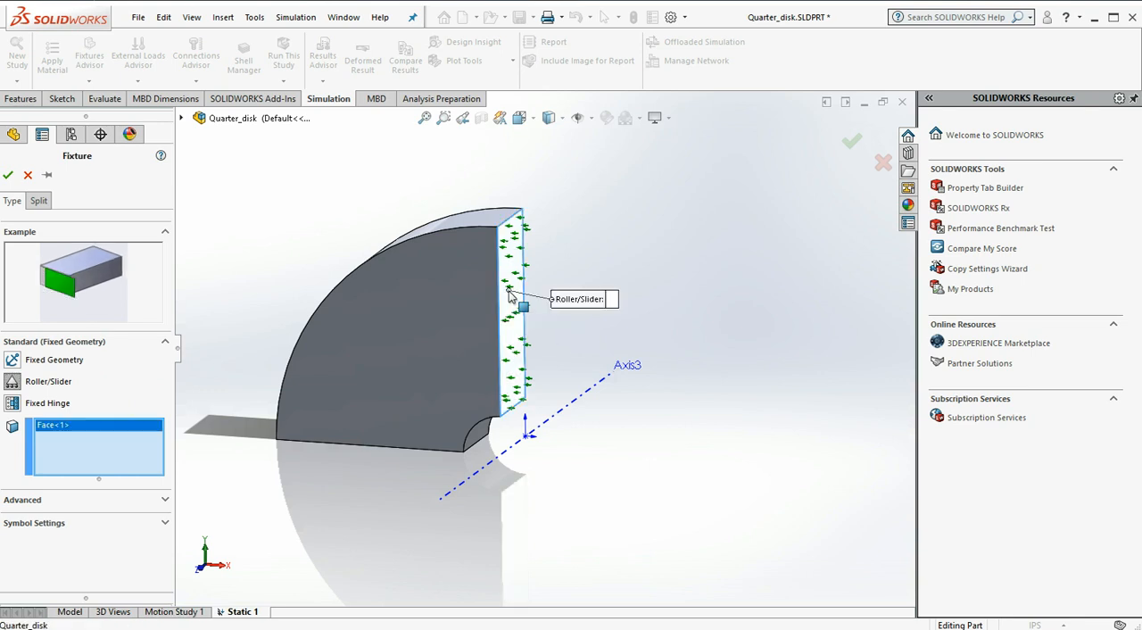
{"action": "left_click", "coordinate": [8, 175]}
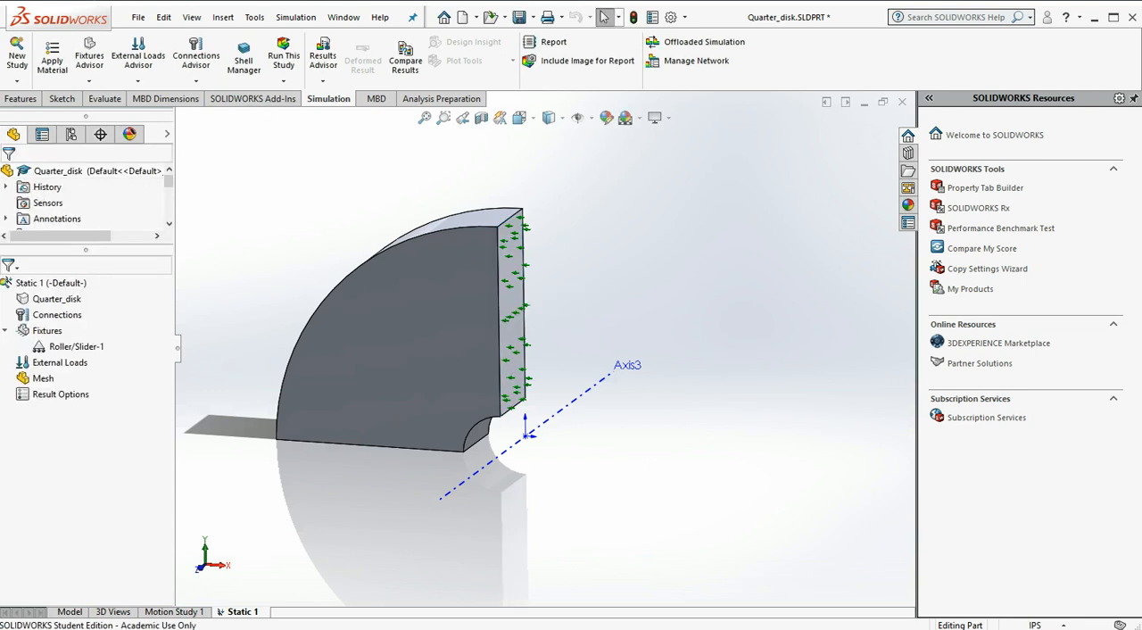
{"action": "left_click", "coordinate": [519, 314]}
{"action": "left_click", "coordinate": [539, 348]}
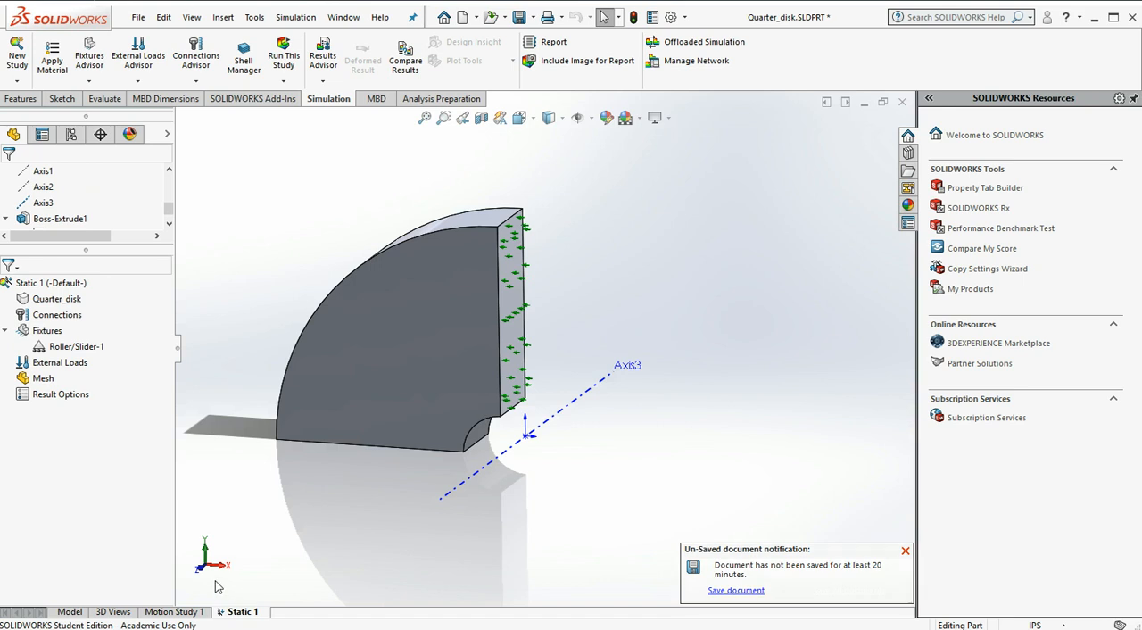
Apply a second Roller/Slider fixture to the horizontal cut face on the underside of the quarter disk
{"action": "middle_click_drag", "start_coordinate": [381, 514], "coordinate": [410, 351]}
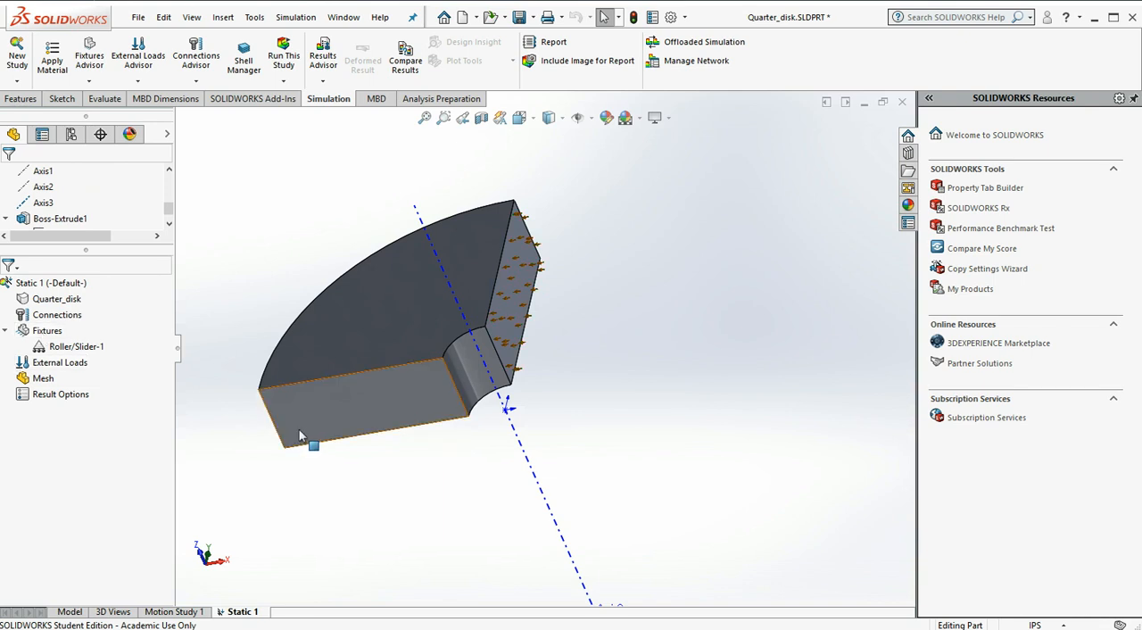
{"action": "right_click", "coordinate": [54, 337]}
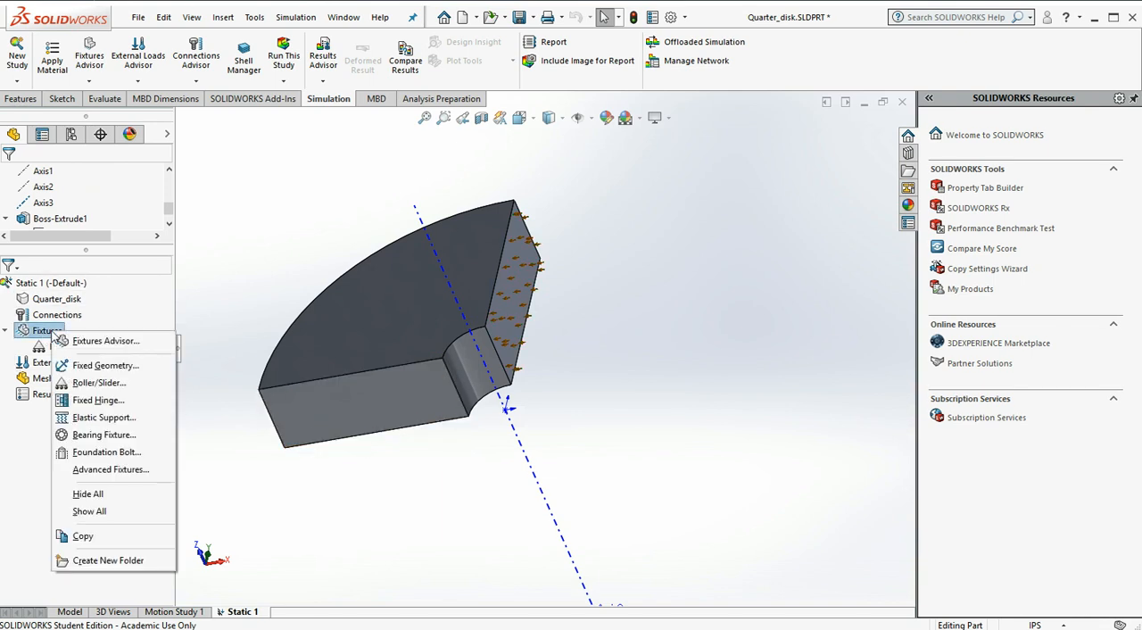
{"action": "left_click", "coordinate": [96, 381]}
{"action": "left_click", "coordinate": [357, 419]}
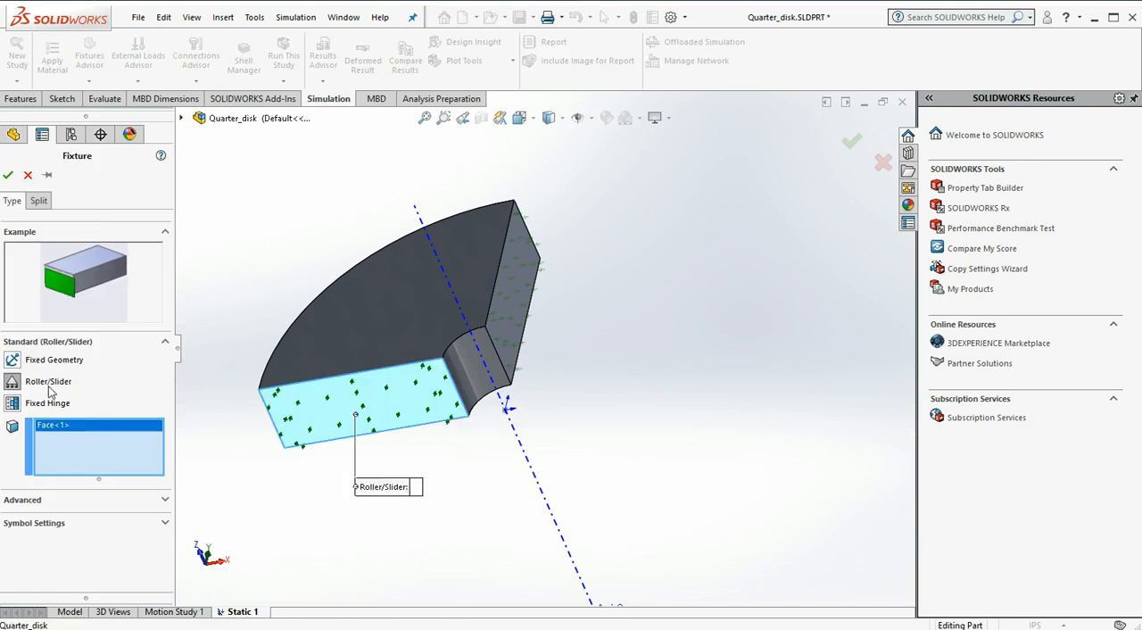
{"action": "left_click", "coordinate": [9, 175]}
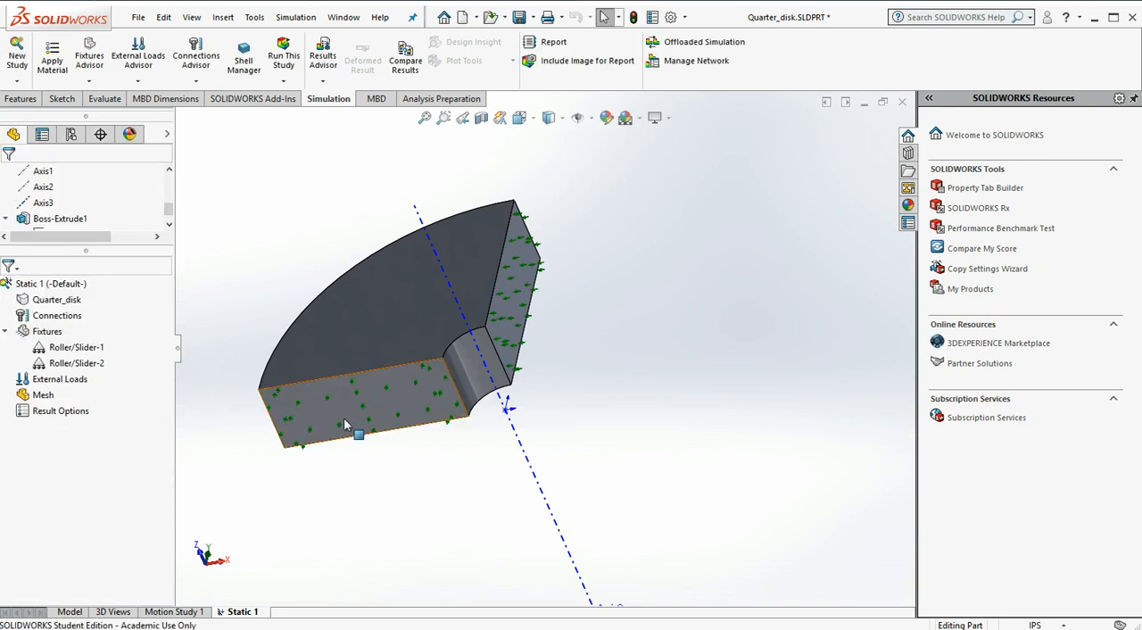
Start a Use Reference Geometry fixture on the front vertex where the vertical cut face meets the bore
{"action": "middle_click_drag", "start_coordinate": [571, 331], "coordinate": [561, 499]}
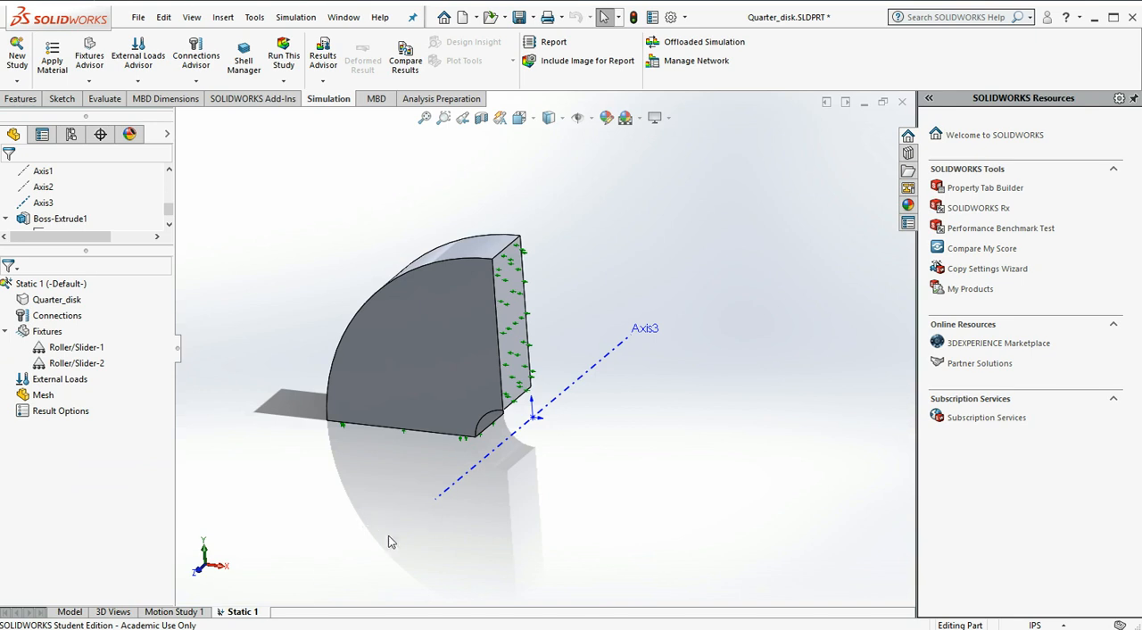
{"action": "mouse_move", "coordinate": [710, 416]}
{"action": "middle_mouse_down"}
{"action": "mouse_move", "coordinate": [686, 370]}
{"action": "mouse_move", "coordinate": [708, 416]}
{"action": "middle_mouse_up"}
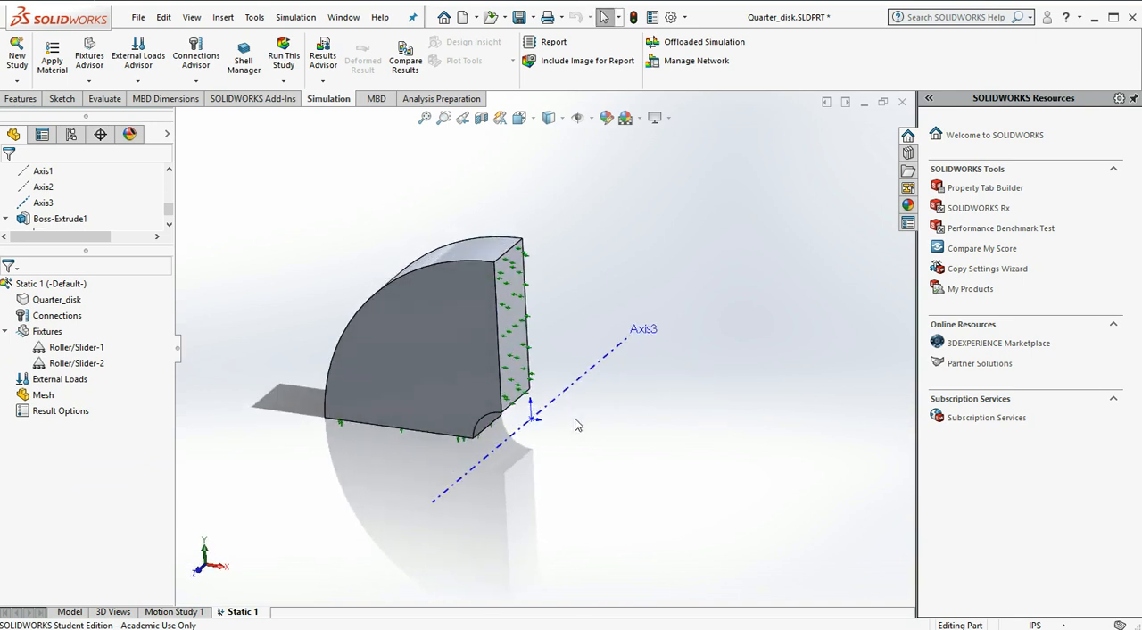
{"action": "scroll", "coordinate": [535, 433], "scroll_direction": "down", "scroll_amount": 5}
{"action": "middle_click_drag", "start_coordinate": [437, 381], "coordinate": [443, 384]}
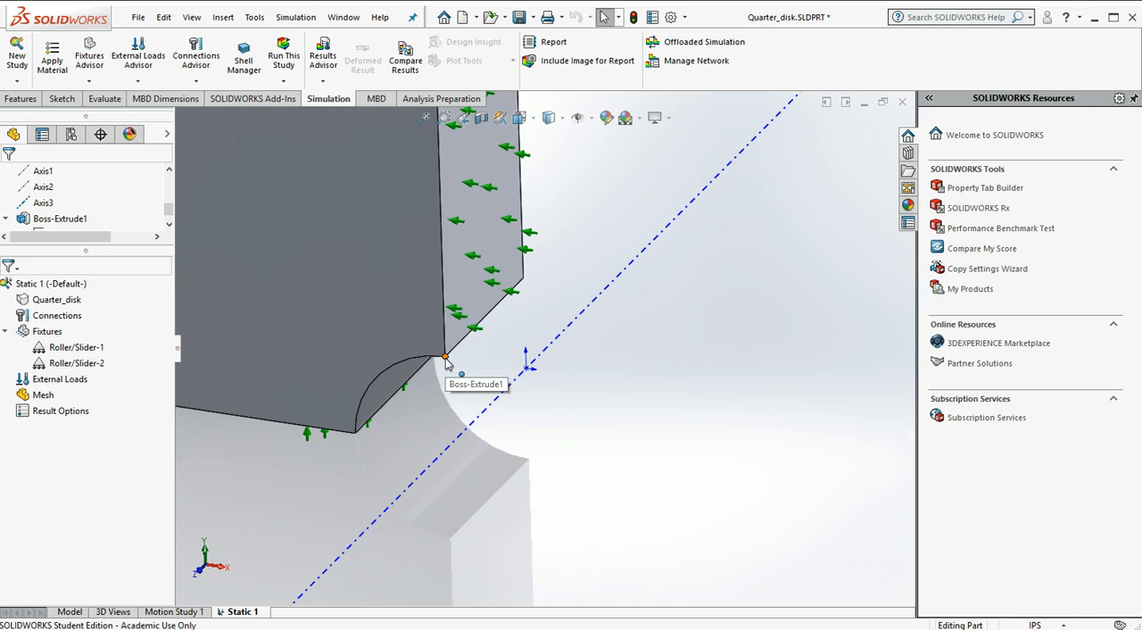
{"action": "right_click", "coordinate": [52, 332]}
{"action": "left_click", "coordinate": [94, 363]}
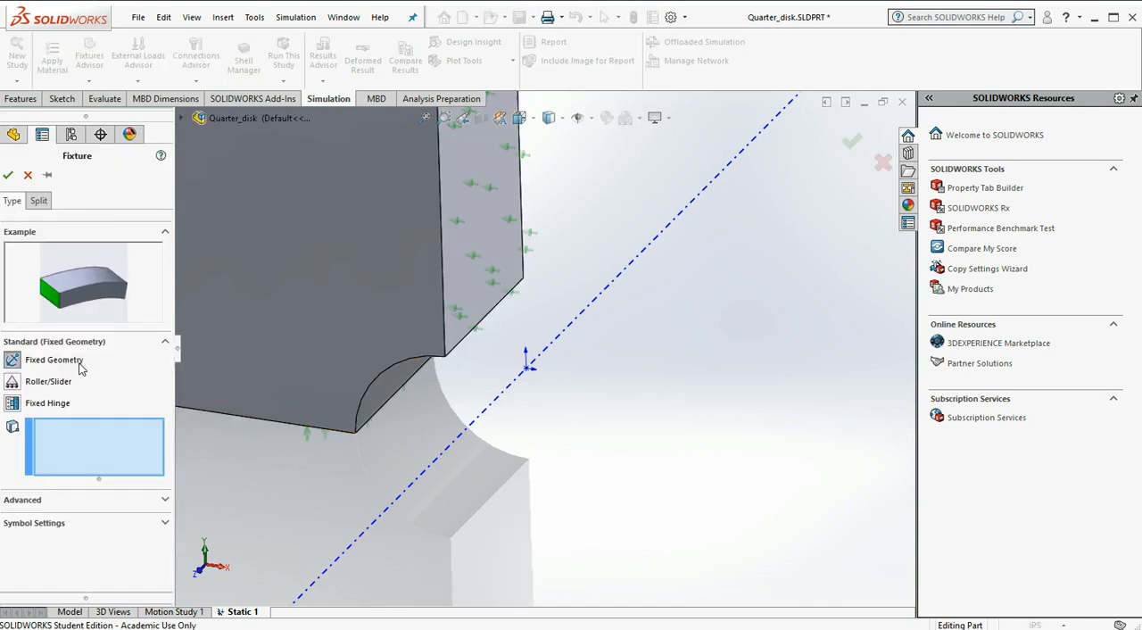
{"action": "left_click", "coordinate": [164, 505]}
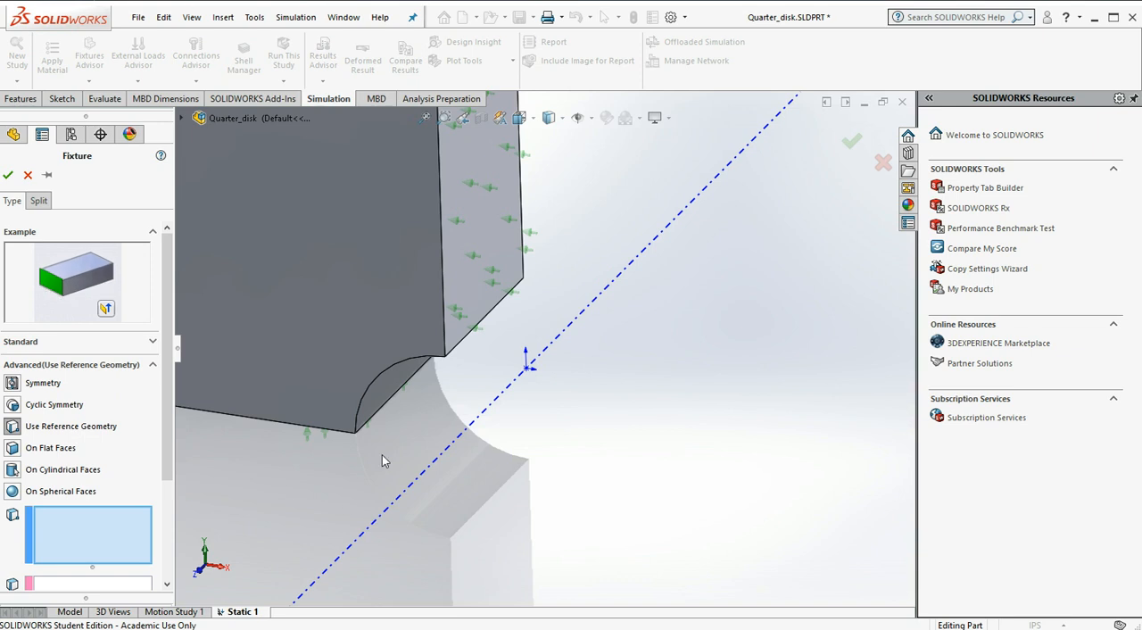
{"action": "left_click", "coordinate": [445, 359]}
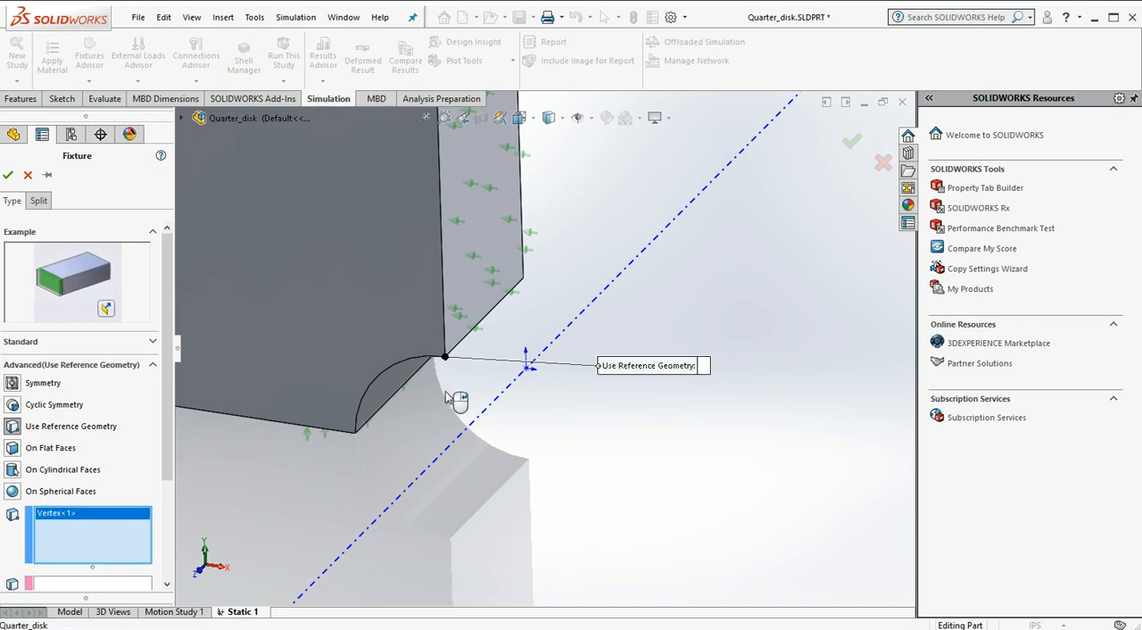
Reference the vertical cut face's bore-side axial edge and fix the vertex with 0 in translation along it
{"action": "scroll", "coordinate": [396, 427], "scroll_direction": "up", "scroll_amount": 3}
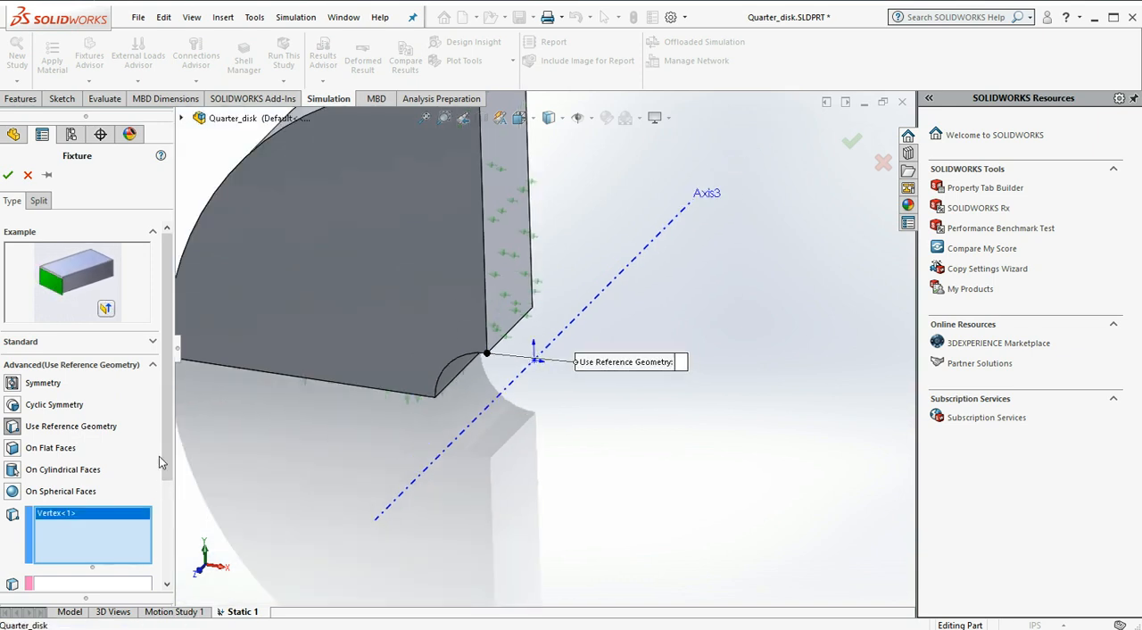
{"action": "left_click_drag", "start_coordinate": [167, 457], "coordinate": [167, 474]}
{"action": "scroll", "coordinate": [168, 479], "scroll_direction": "down", "scroll_amount": 3}
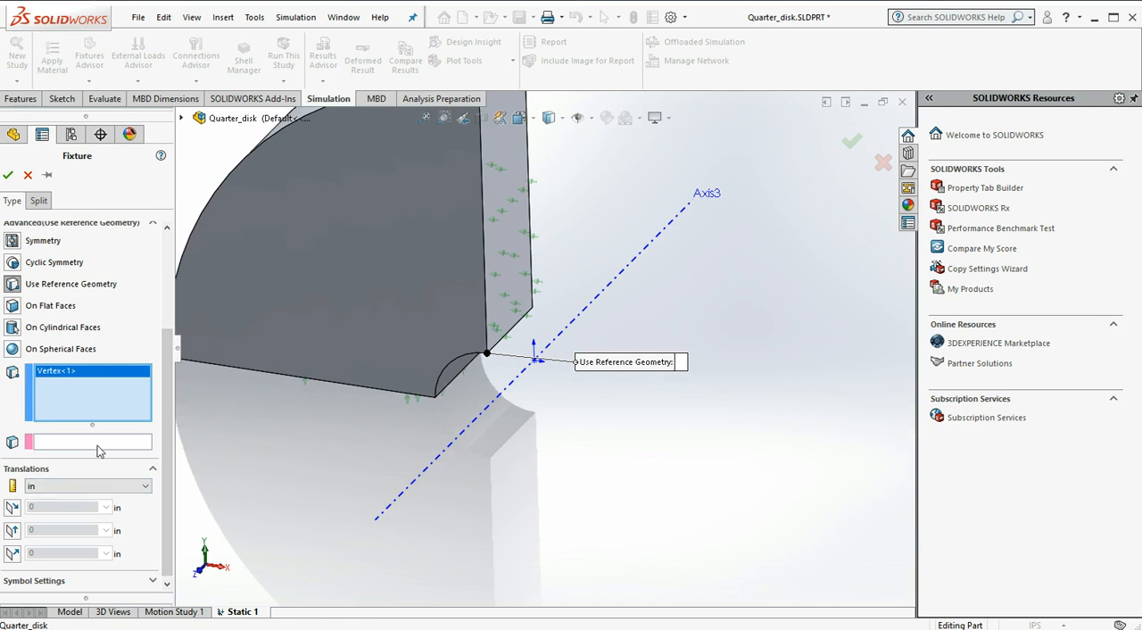
{"action": "left_click", "coordinate": [72, 446]}
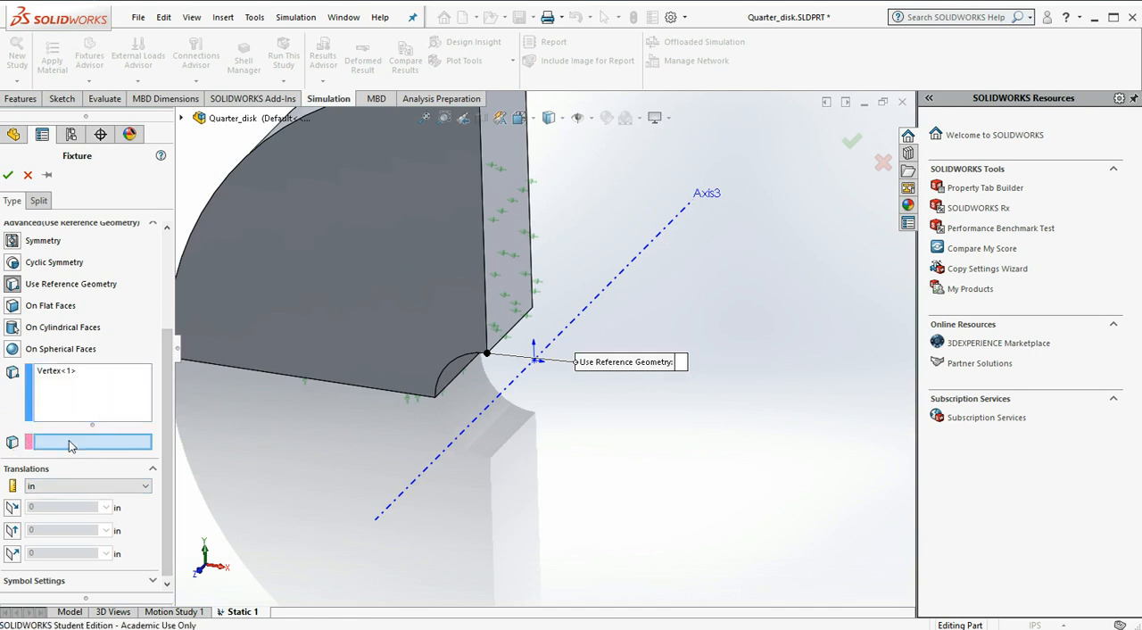
{"action": "left_click", "coordinate": [524, 321]}
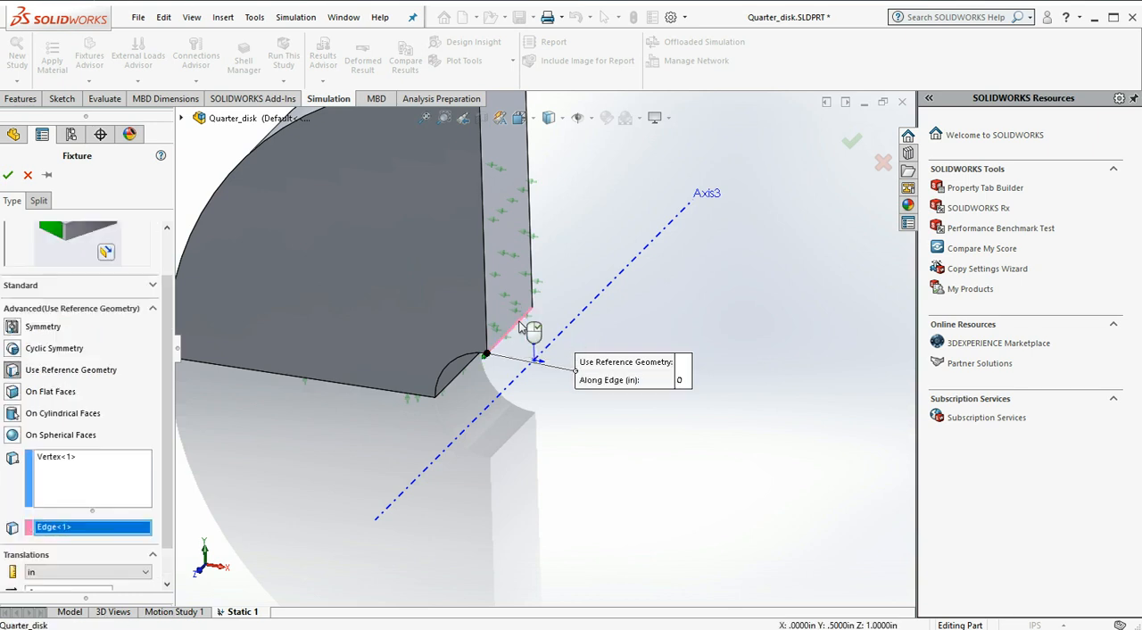
{"action": "scroll", "coordinate": [527, 344], "scroll_direction": "down", "scroll_amount": 5}
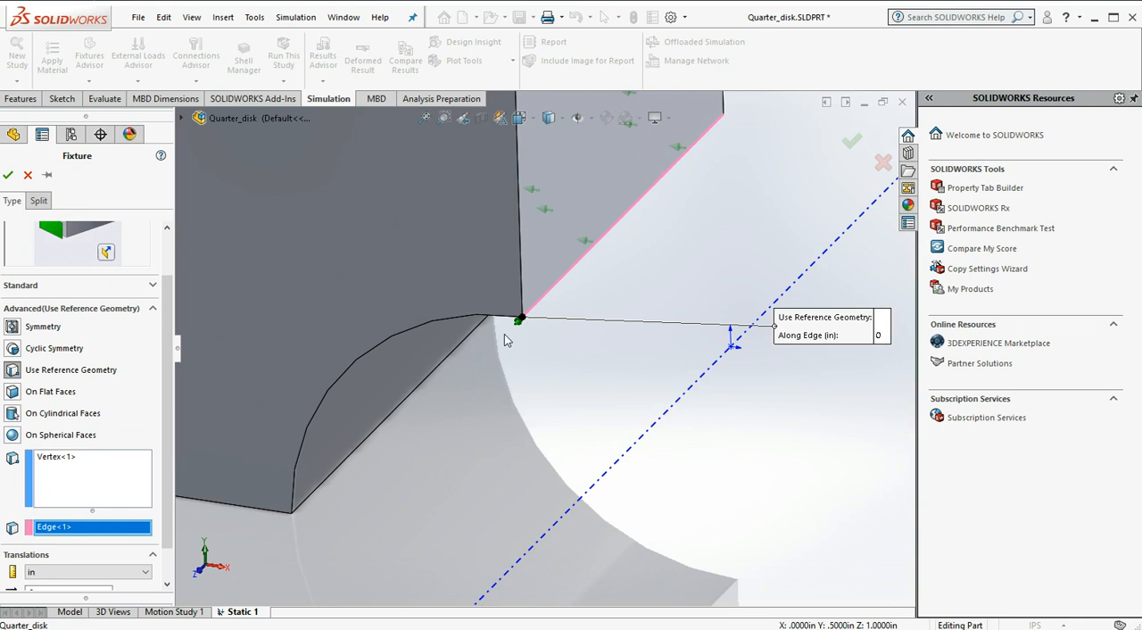
{"action": "scroll", "coordinate": [117, 588], "scroll_direction": "down", "scroll_amount": 1}
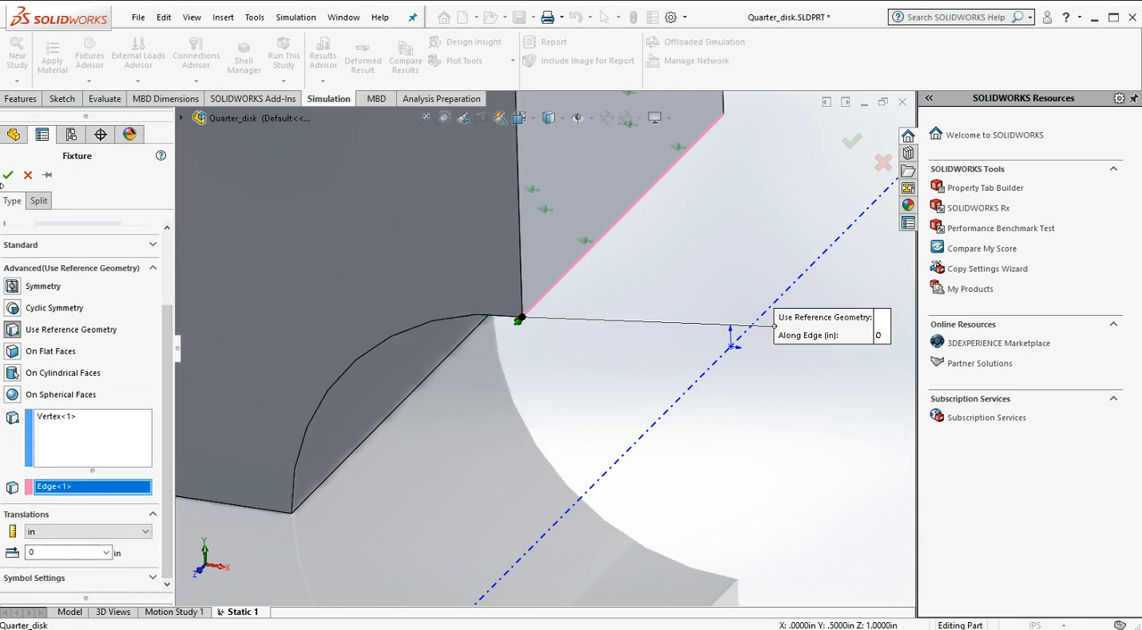
{"action": "left_click", "coordinate": [11, 175]}
{"action": "scroll", "coordinate": [482, 455], "scroll_direction": "up", "scroll_amount": 3}
{"action": "scroll", "coordinate": [486, 451], "scroll_direction": "up", "scroll_amount": 5}
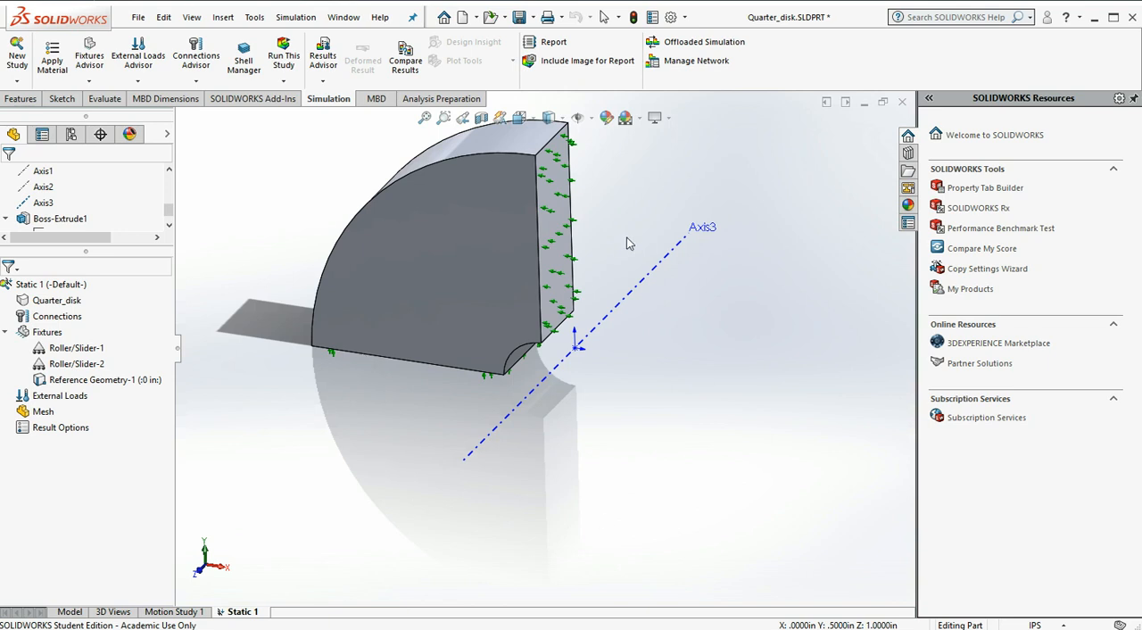
Start a Cyclic Symmetry fixture with the vertical cut face of the quarter disk as its first section face
{"action": "left_click", "coordinate": [64, 348]}
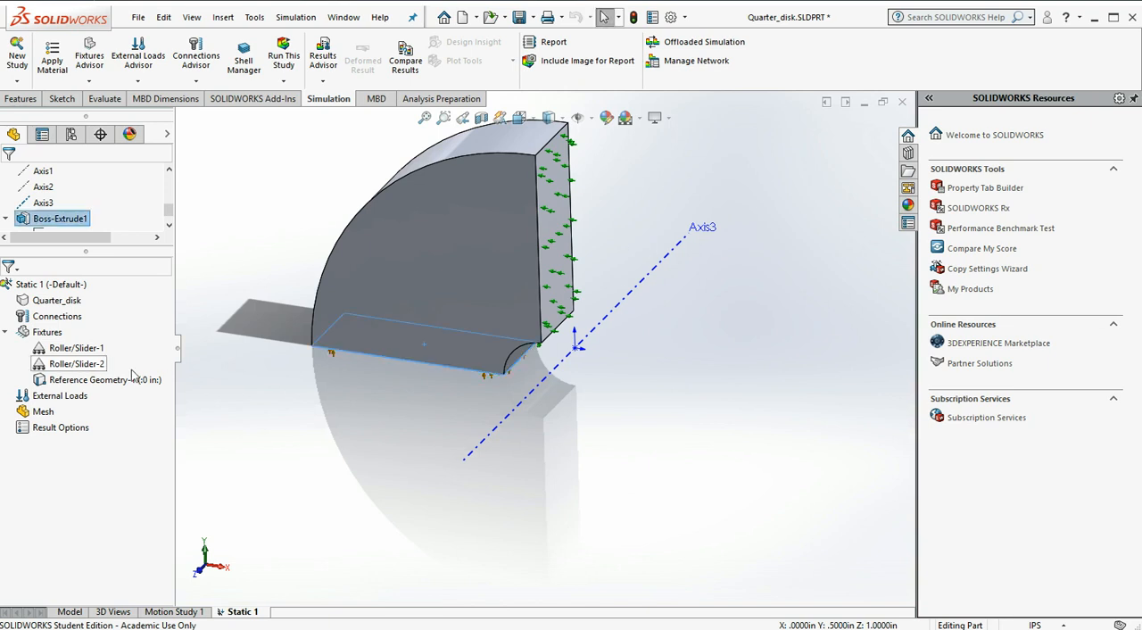
{"action": "right_click", "coordinate": [47, 331]}
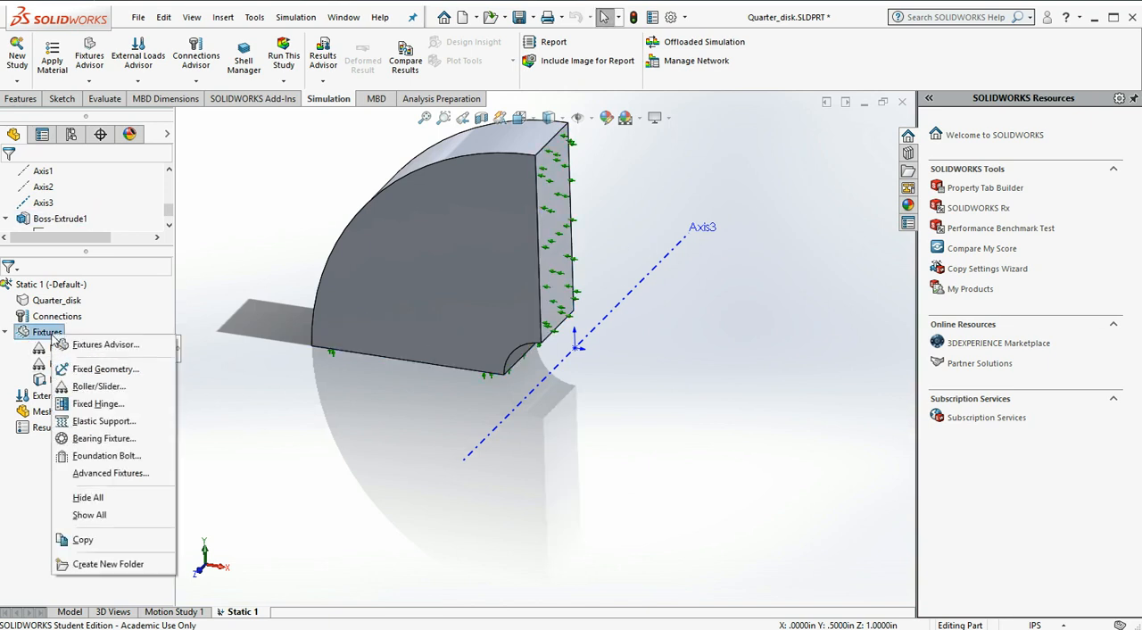
{"action": "left_click", "coordinate": [101, 371]}
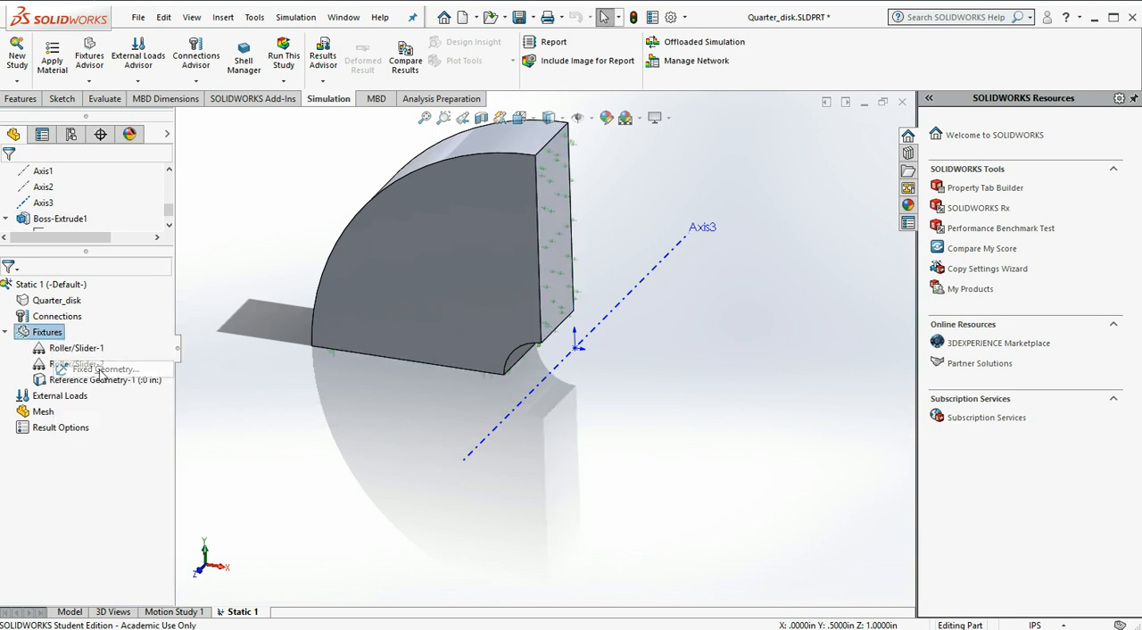
{"action": "left_click", "coordinate": [165, 501]}
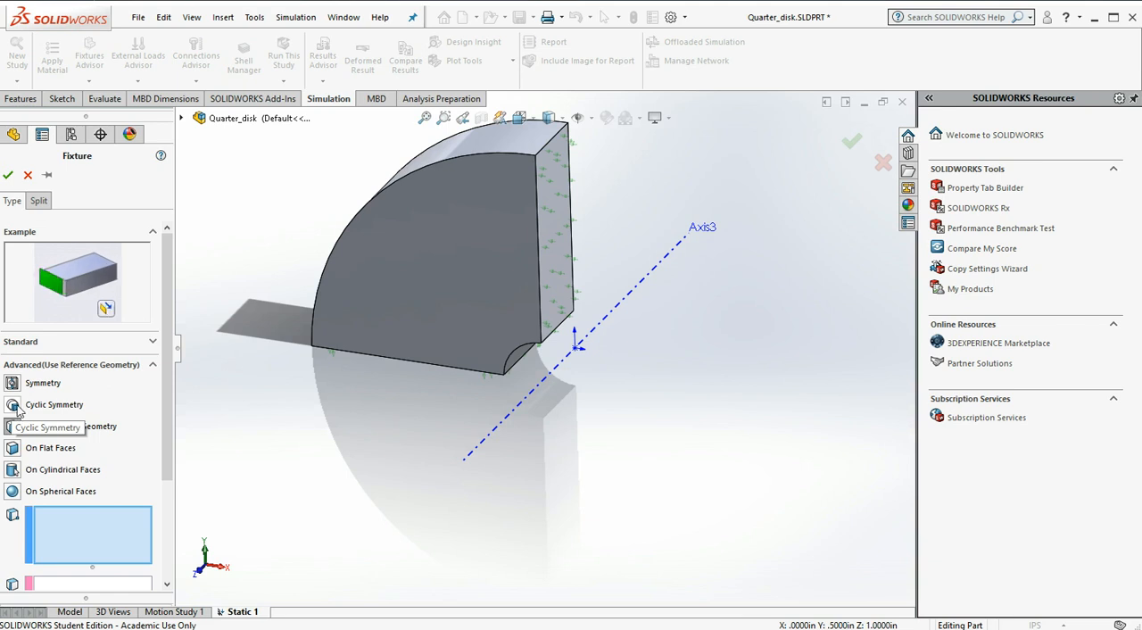
{"action": "left_click", "coordinate": [15, 405]}
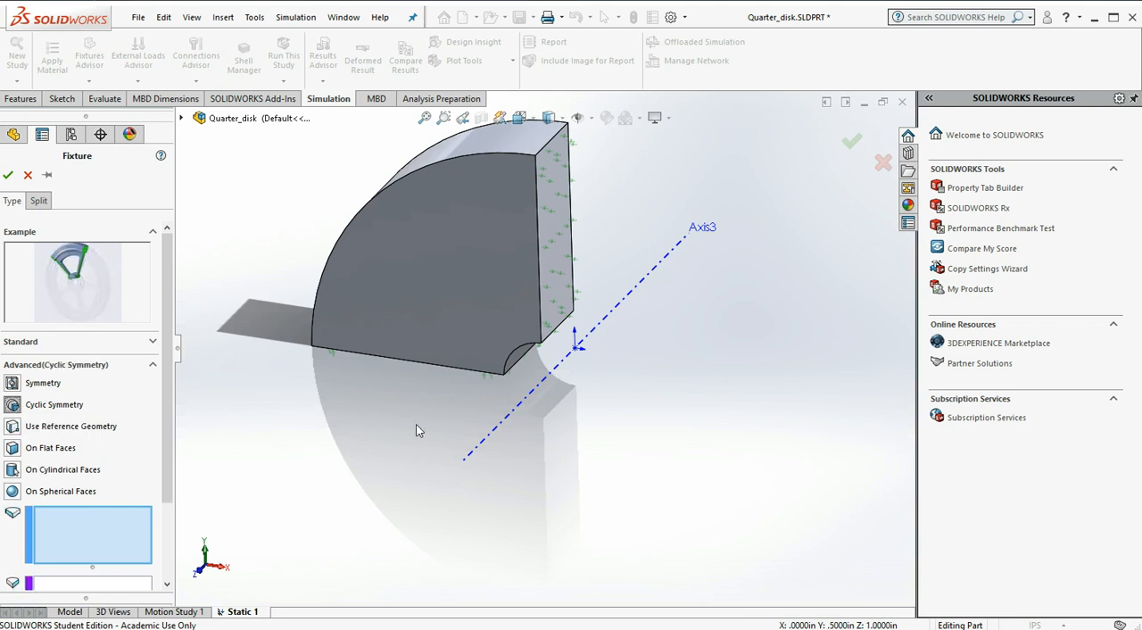
{"action": "left_click", "coordinate": [548, 235]}
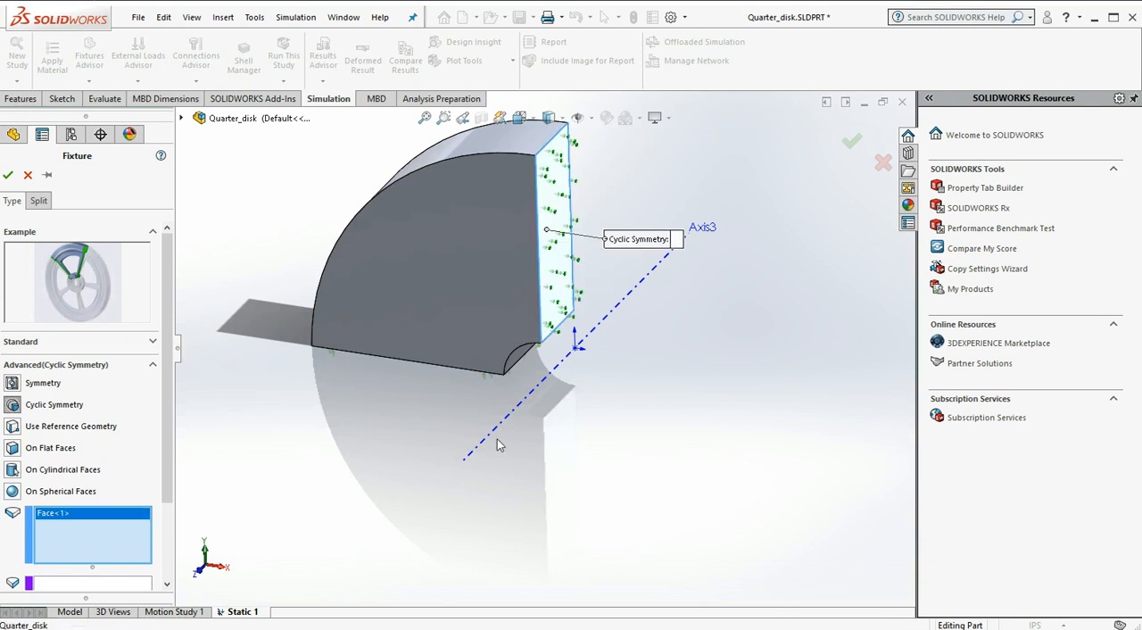
Complete the cyclic symmetry with the horizontal cut face on the underside as the second face and Axis3 as the axis
{"action": "middle_click_drag", "start_coordinate": [357, 461], "coordinate": [374, 288]}
{"action": "scroll", "coordinate": [170, 472], "scroll_direction": "down", "scroll_amount": 3}
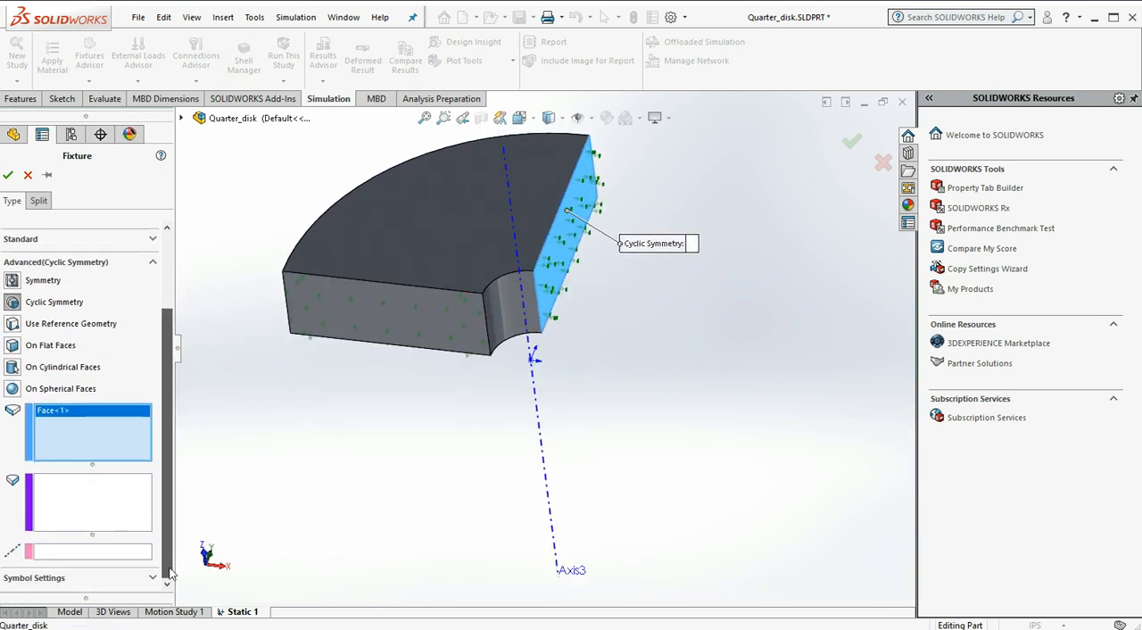
{"action": "left_click", "coordinate": [105, 511]}
{"action": "left_click", "coordinate": [379, 323]}
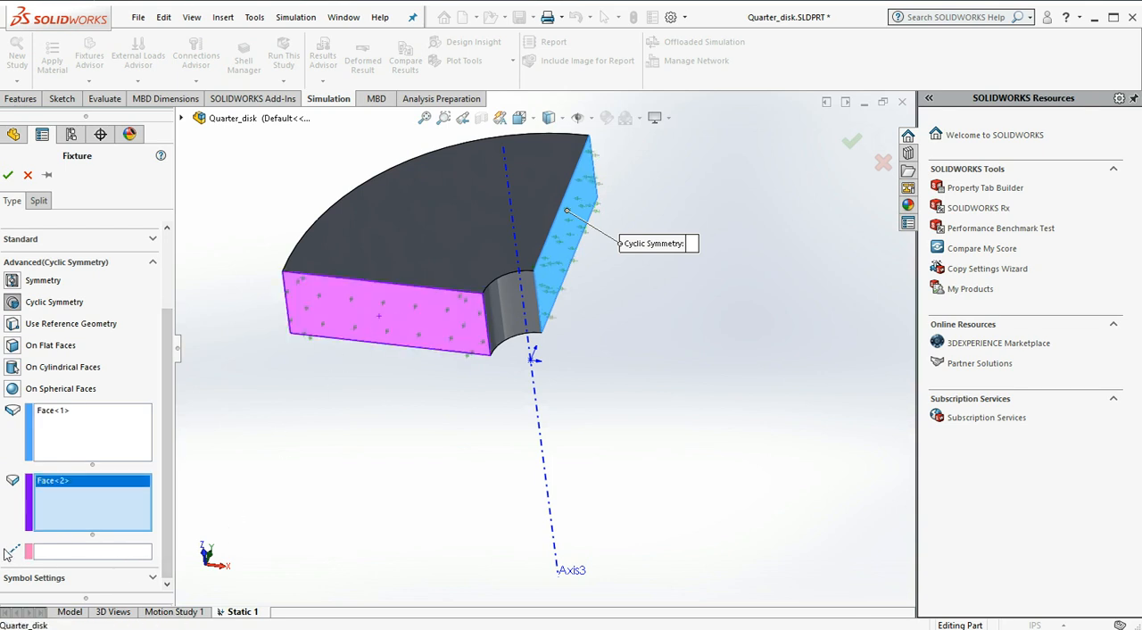
{"action": "left_click", "coordinate": [68, 553]}
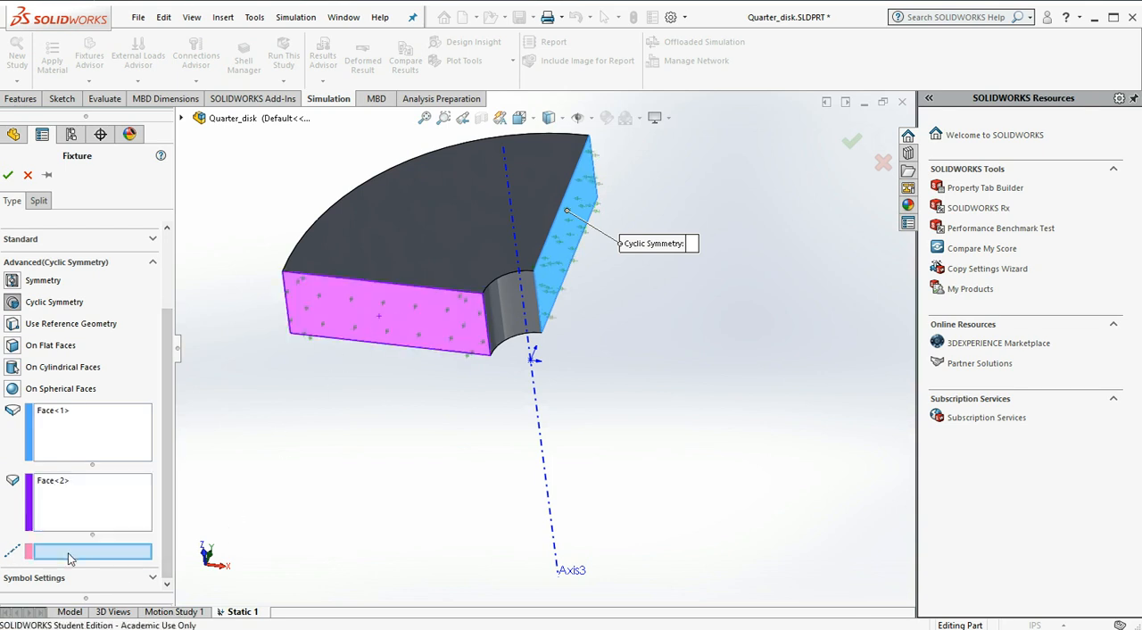
{"action": "left_click", "coordinate": [549, 497]}
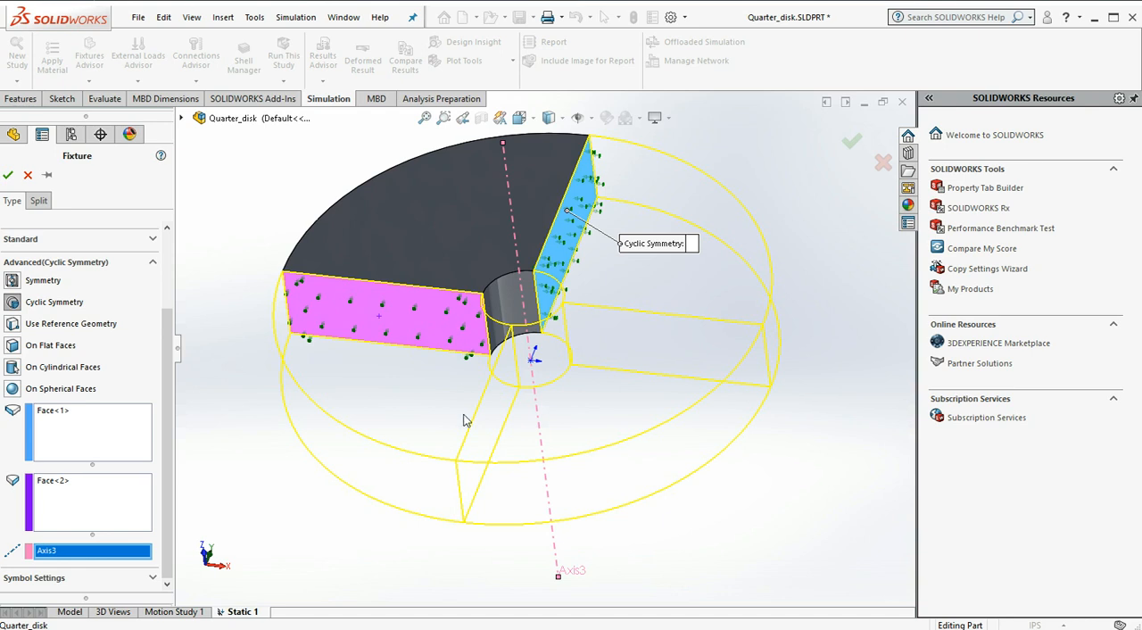
{"action": "middle_click_drag", "start_coordinate": [288, 144], "coordinate": [270, 338]}
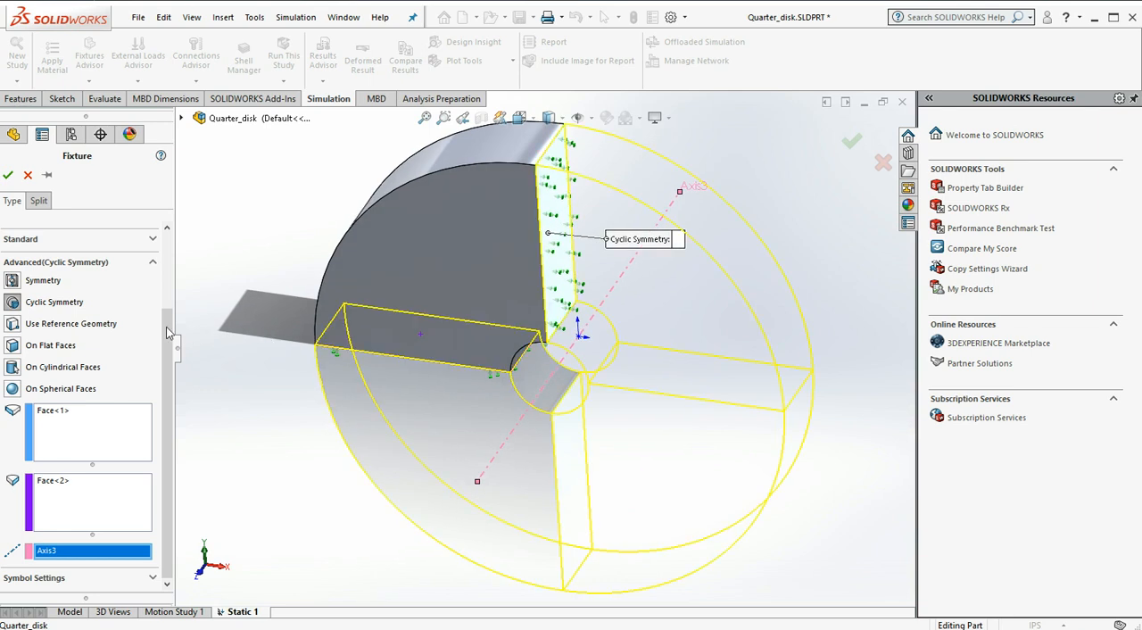
{"action": "left_click", "coordinate": [8, 175]}
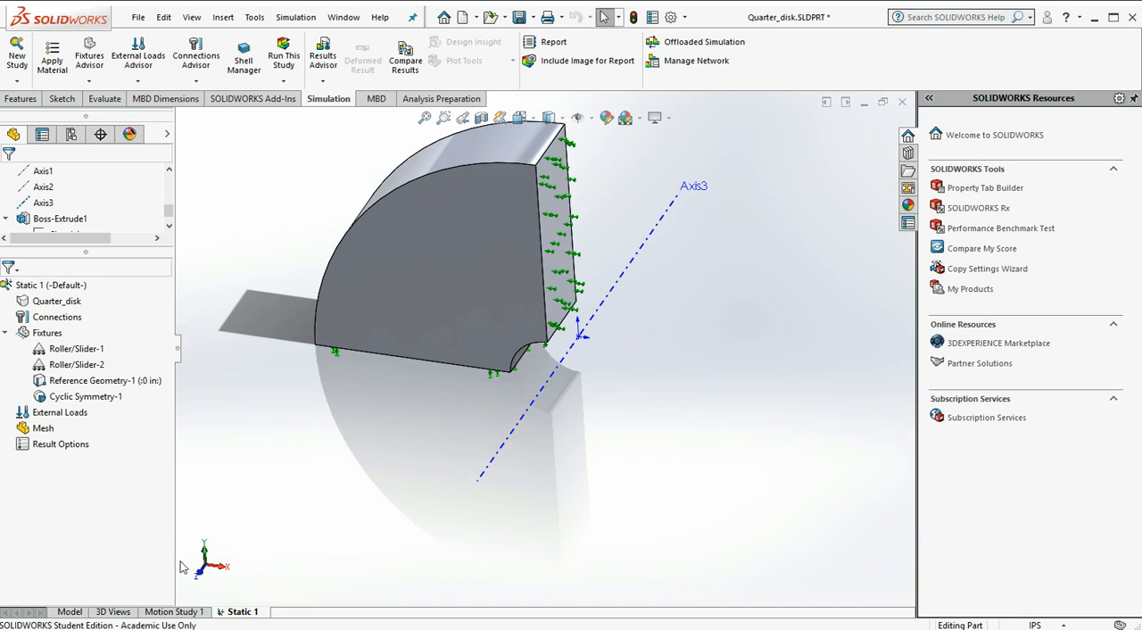
Add a Centrifugal load about Axis3 with an angular velocity of 60 Hz
{"action": "right_click", "coordinate": [77, 415]}
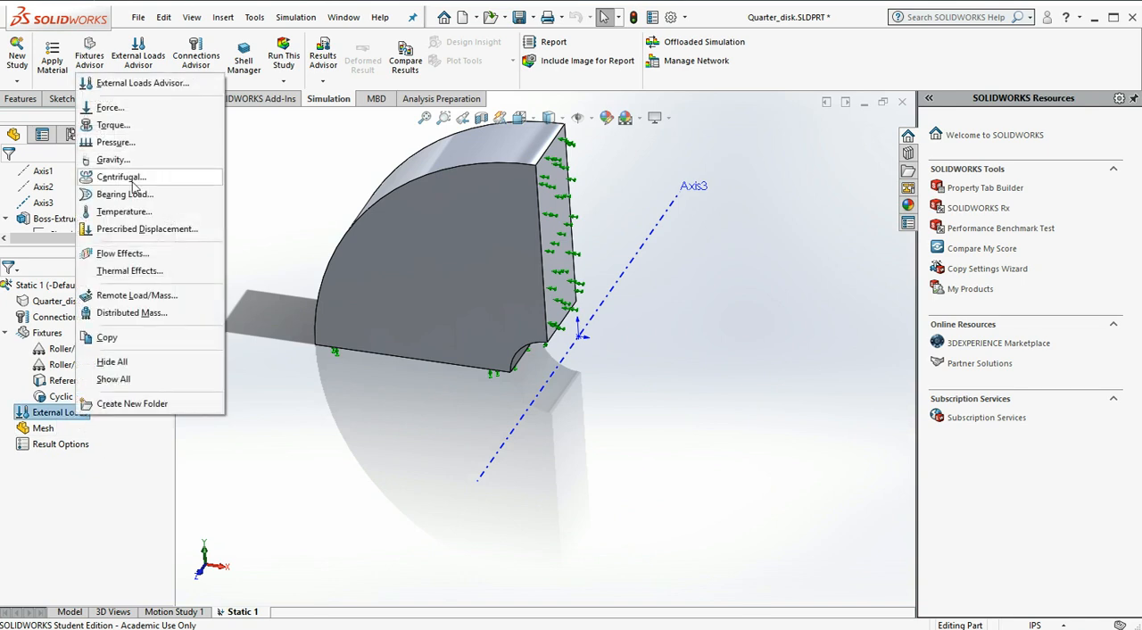
{"action": "left_click", "coordinate": [133, 178]}
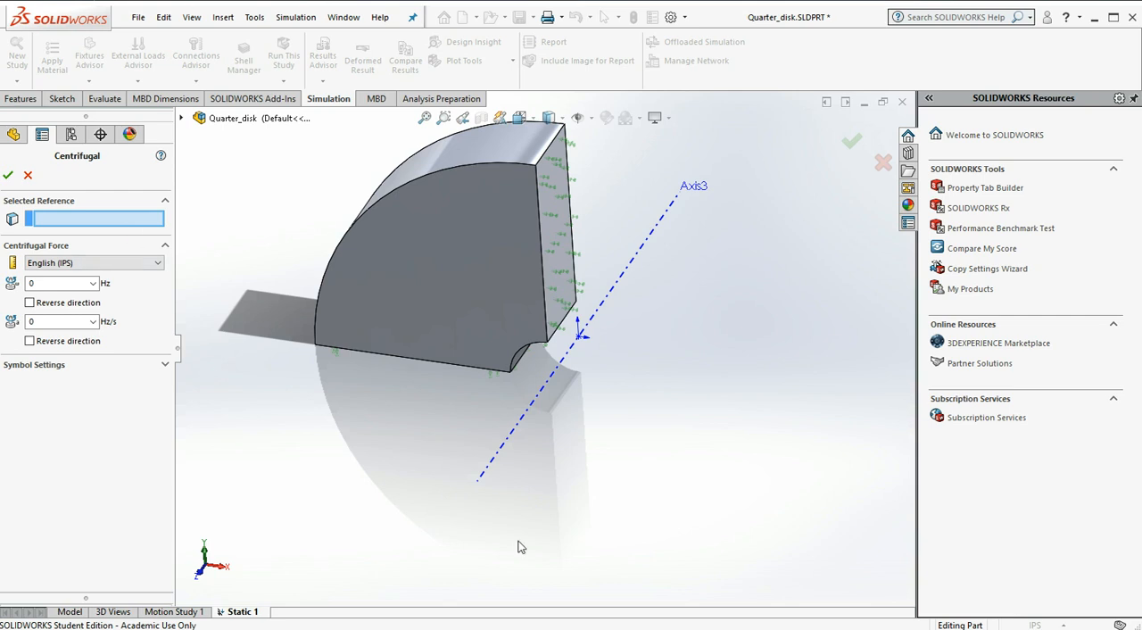
{"action": "left_click", "coordinate": [526, 419]}
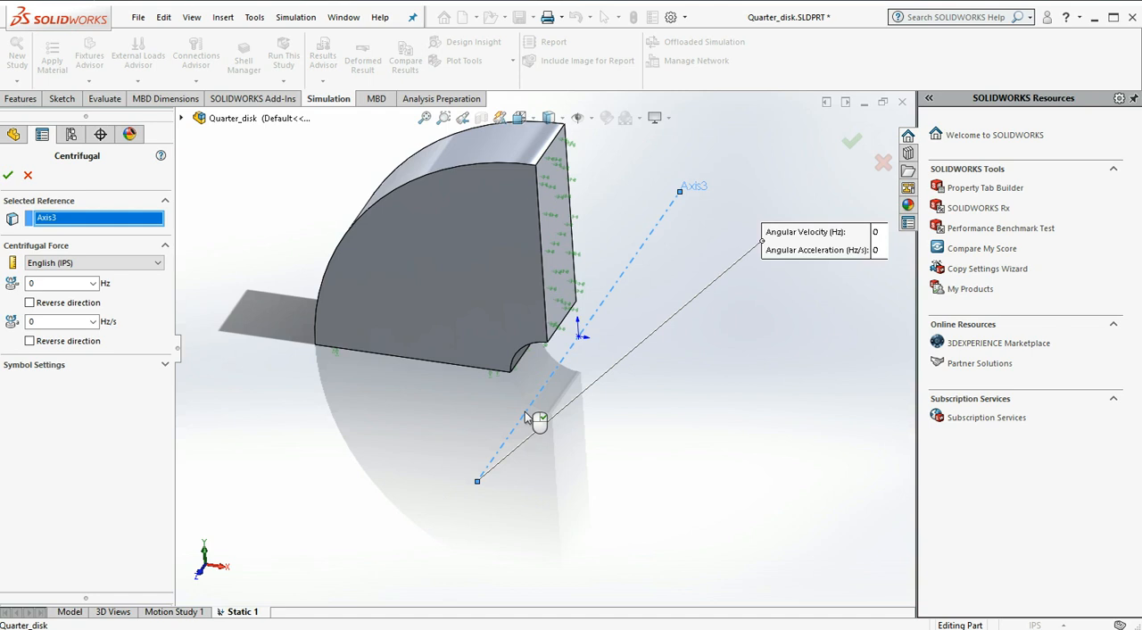
{"action": "left_click", "coordinate": [60, 283]}
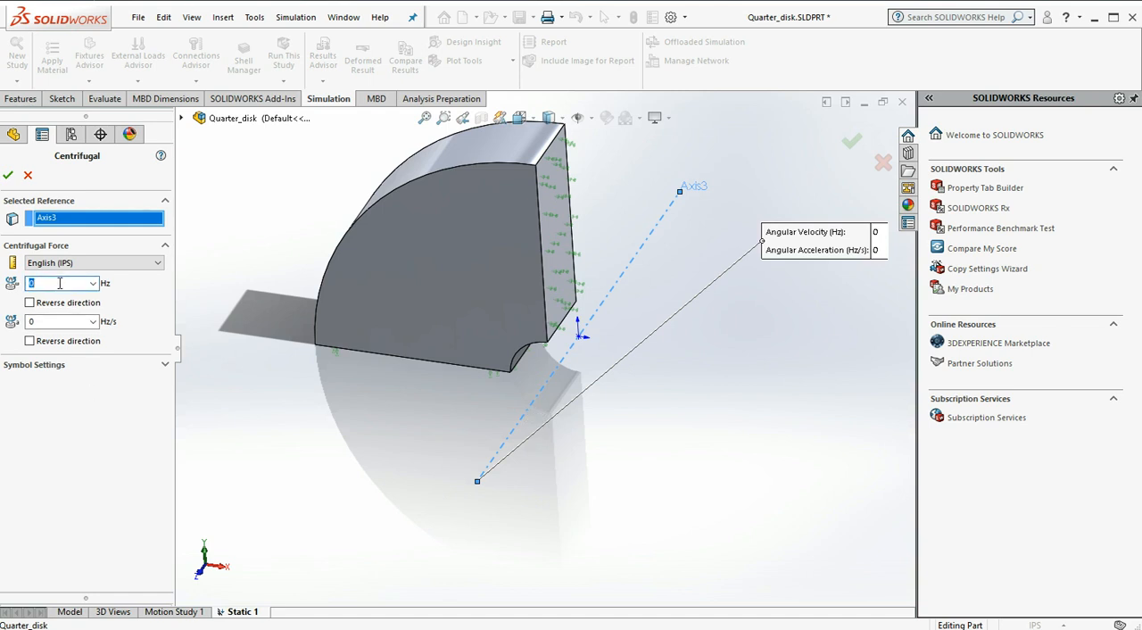
{"action": "type", "text": "60"}
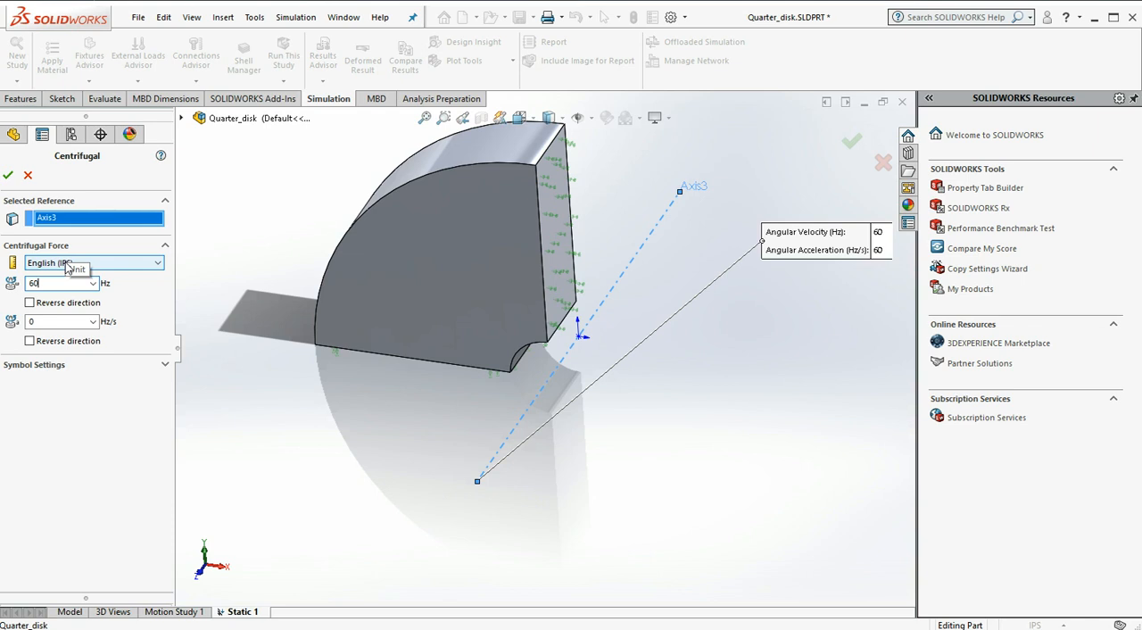
{"action": "left_click", "coordinate": [10, 176]}
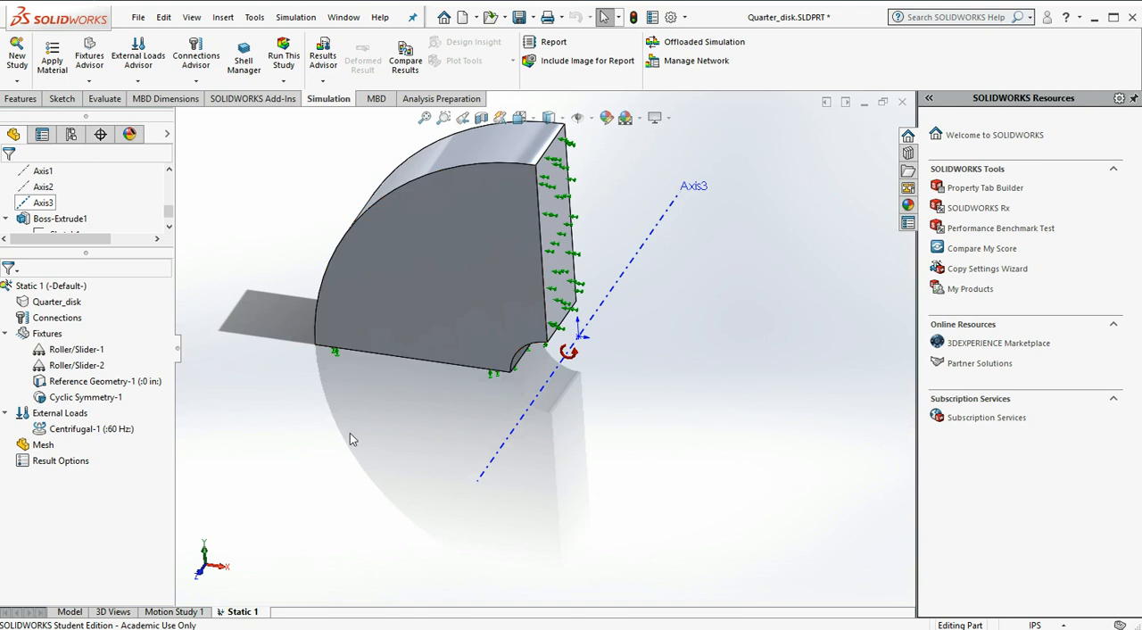
Create a mesh of the quarter disk with the default mesh density
{"action": "left_click", "coordinate": [488, 366]}
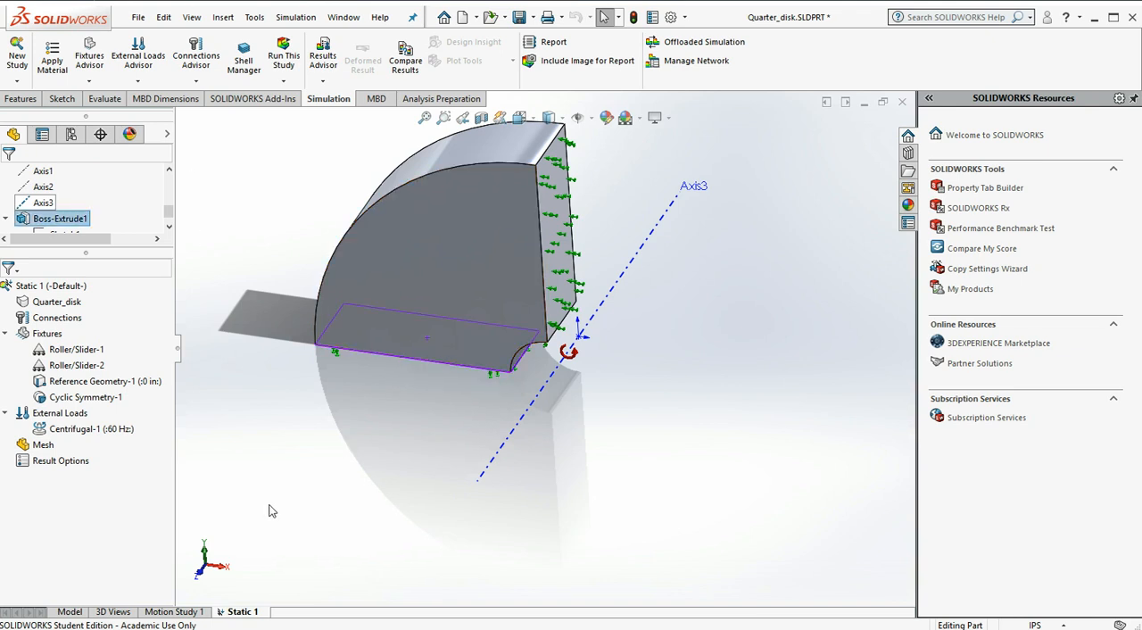
{"action": "right_click", "coordinate": [43, 446]}
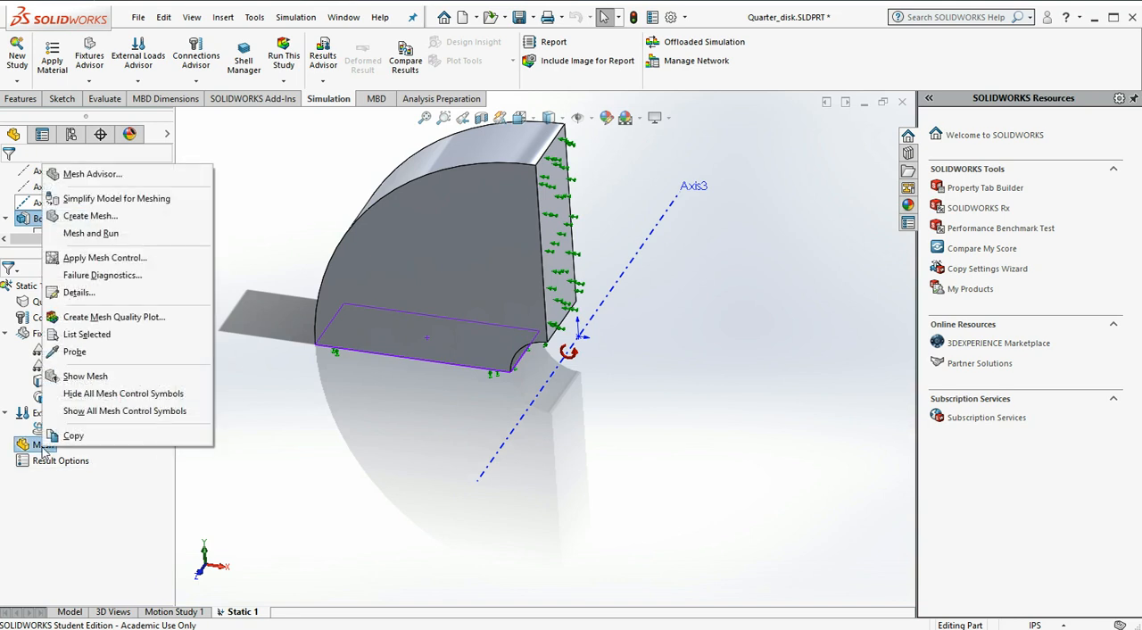
{"action": "left_click", "coordinate": [90, 216]}
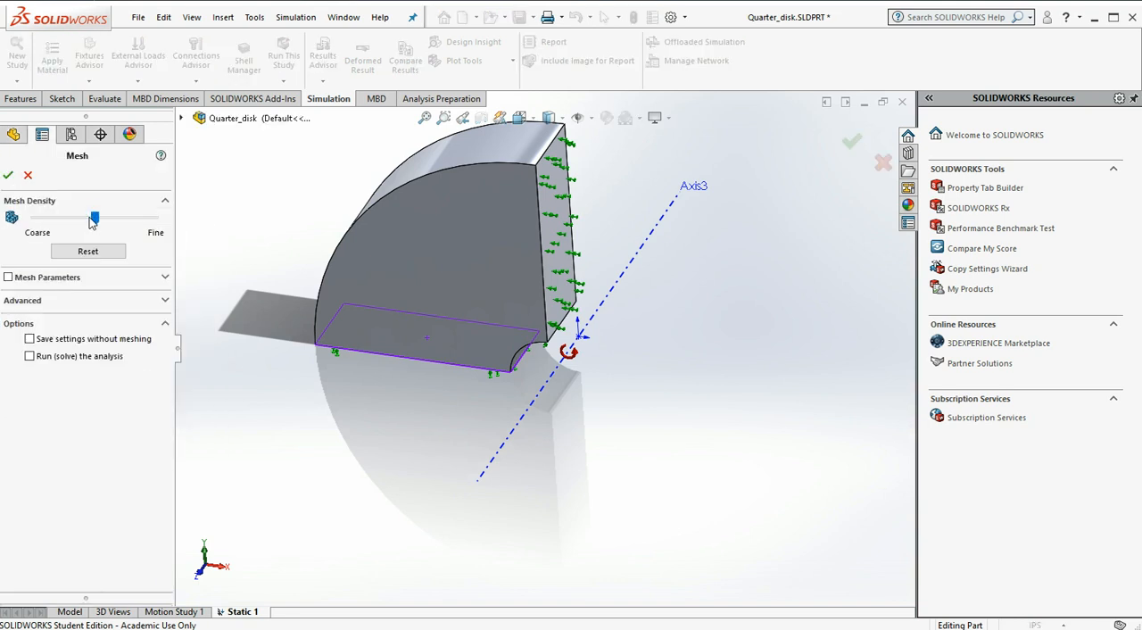
{"action": "left_click", "coordinate": [8, 175]}
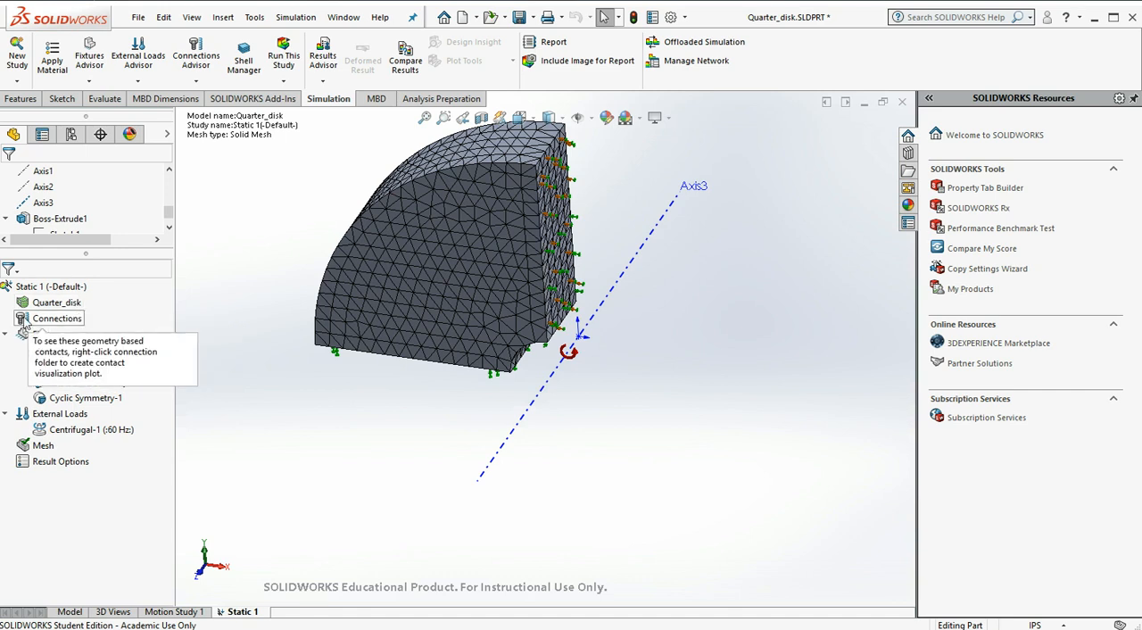
Apply AISI 1020 steel as the quarter disk's material
{"action": "left_click", "coordinate": [52, 57]}
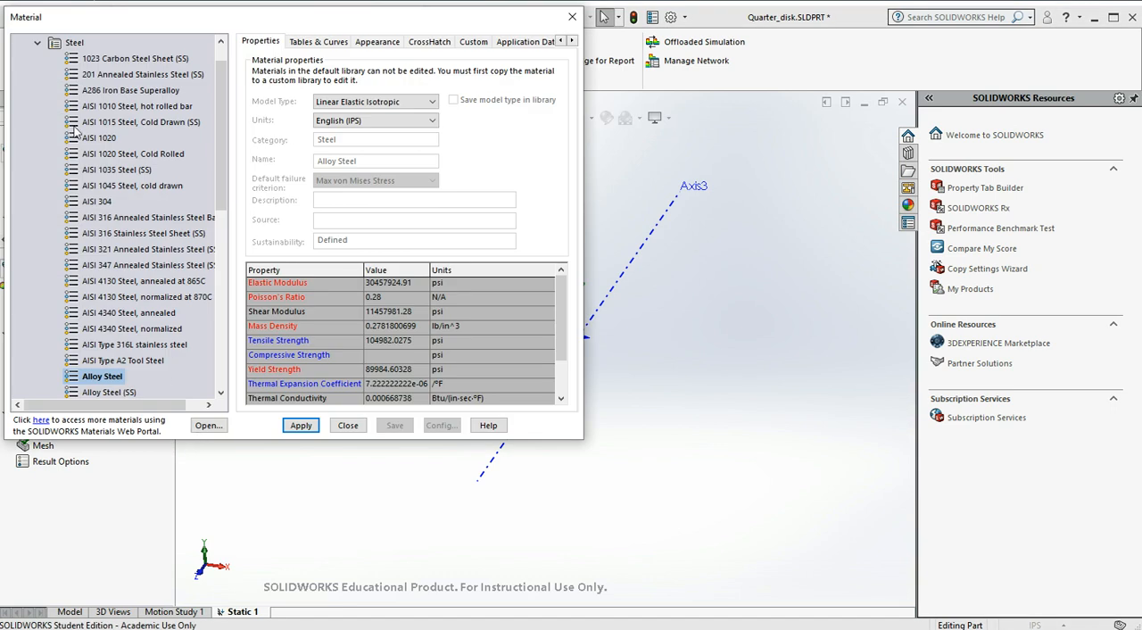
{"action": "left_click", "coordinate": [105, 137]}
{"action": "left_click", "coordinate": [302, 427]}
{"action": "left_click", "coordinate": [348, 426]}
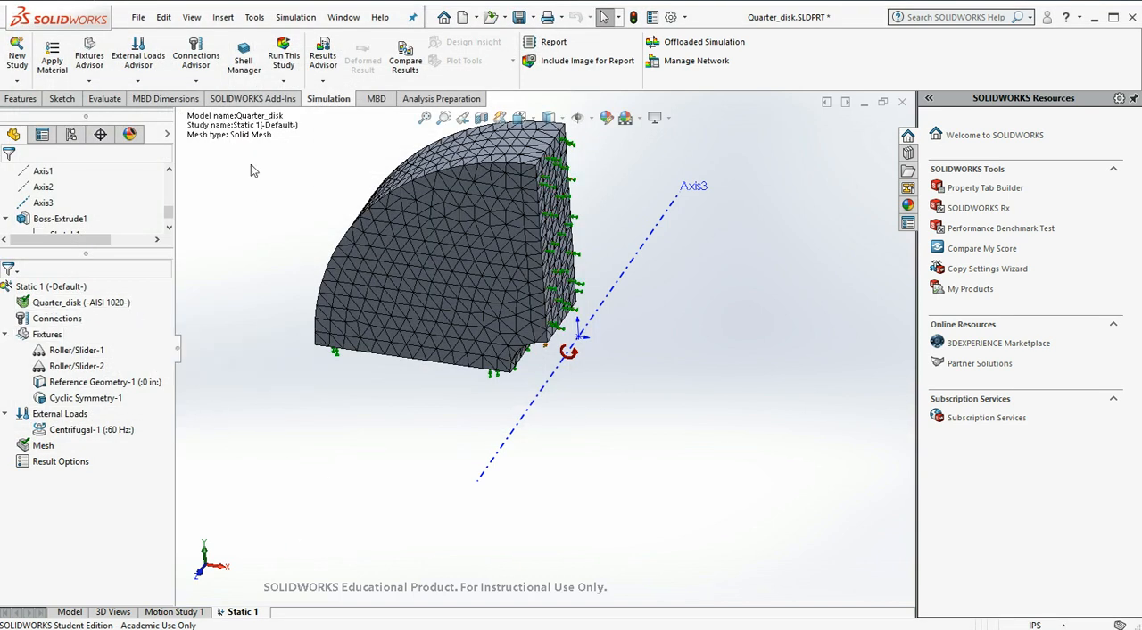
Run the static study and display its von Mises stress plot on the quarter disk
{"action": "left_click", "coordinate": [282, 55]}
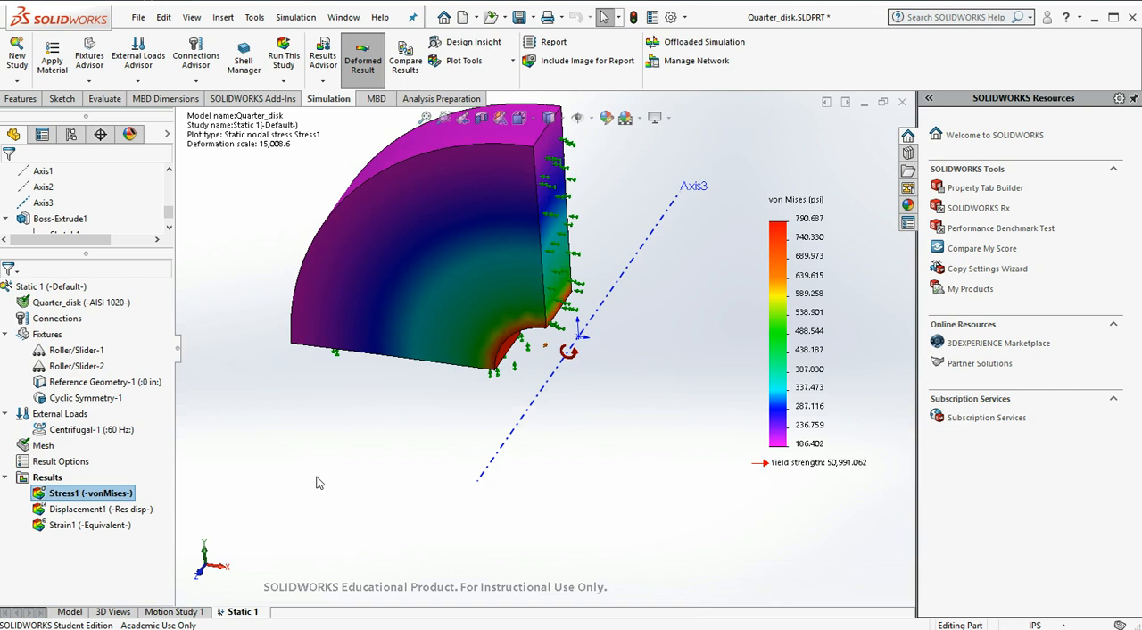
{"action": "key", "text": "f"}
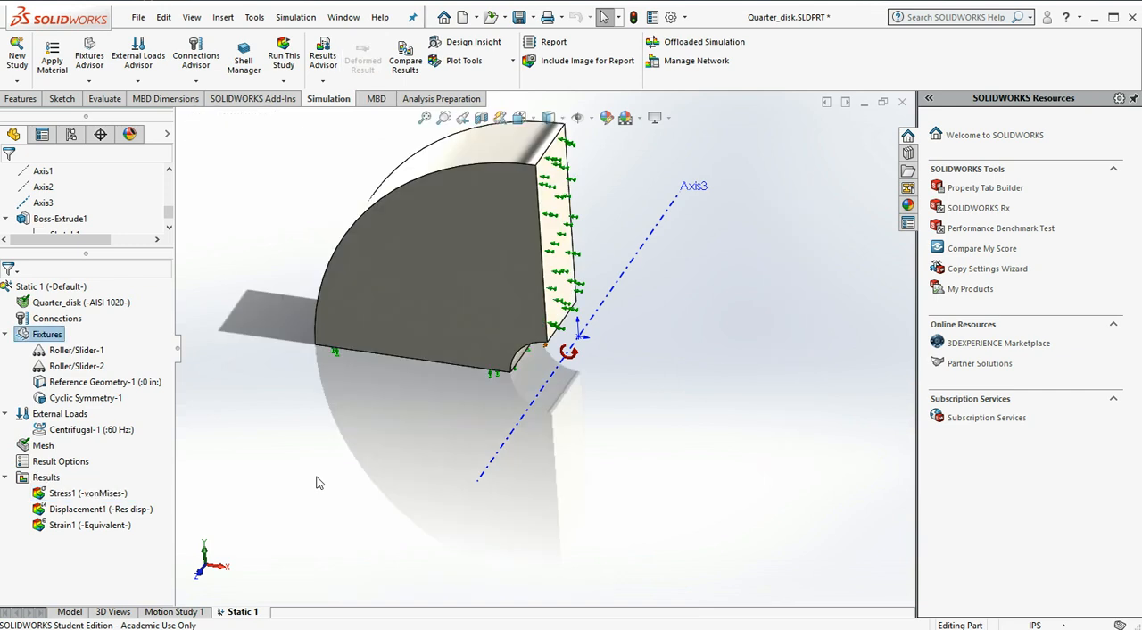
{"action": "left_click", "coordinate": [105, 496]}
{"action": "right_click", "coordinate": [106, 496]}
{"action": "left_click", "coordinate": [111, 506]}
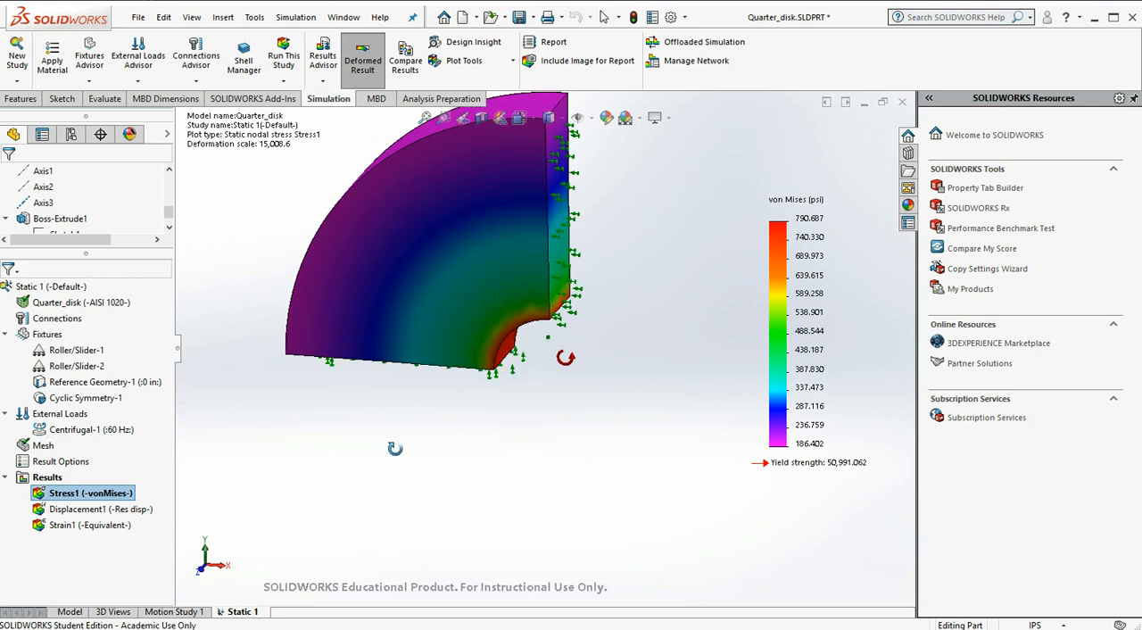
Redefine the von Mises stress plot to show P1: 1st Principal Stress with the deformed shape at true scale
{"action": "scroll", "coordinate": [398, 444], "scroll_direction": "up", "scroll_amount": 3}
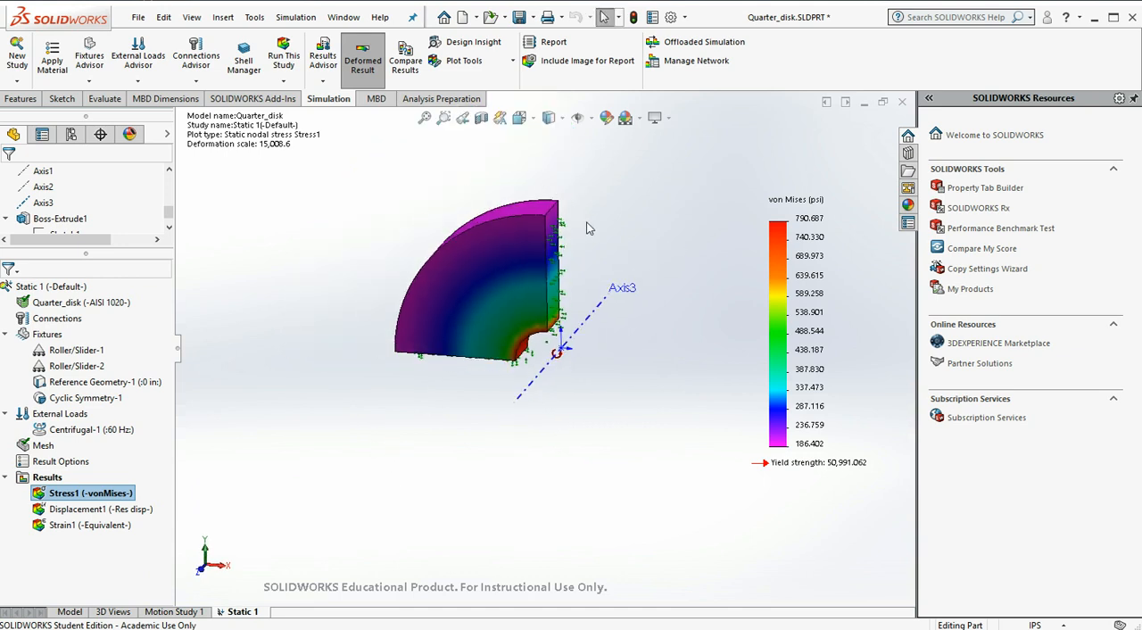
{"action": "scroll", "coordinate": [586, 228], "scroll_direction": "down", "scroll_amount": 2}
{"action": "scroll", "coordinate": [586, 222], "scroll_direction": "down", "scroll_amount": 1}
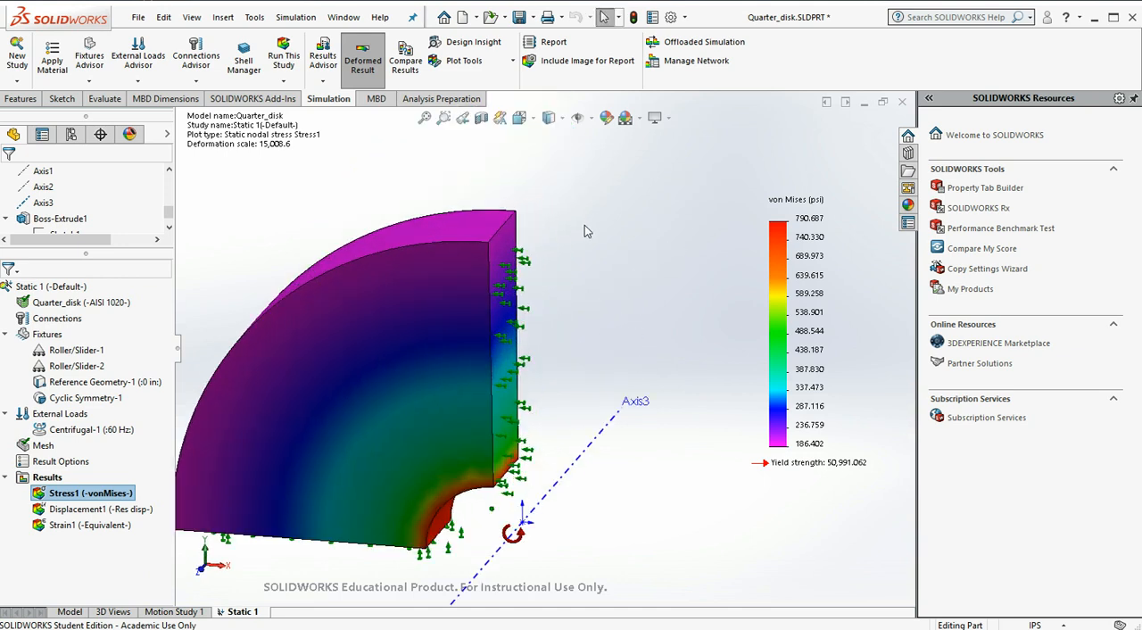
{"action": "scroll", "coordinate": [584, 225], "scroll_direction": "up", "scroll_amount": 1}
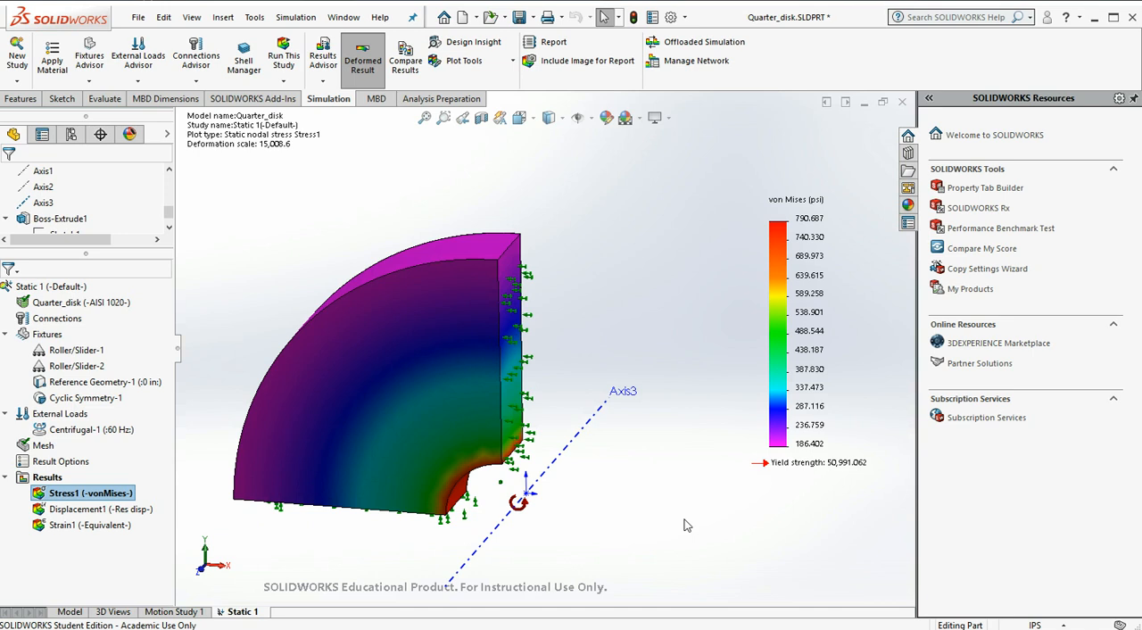
{"action": "middle_click_drag", "start_coordinate": [686, 544], "coordinate": [667, 549]}
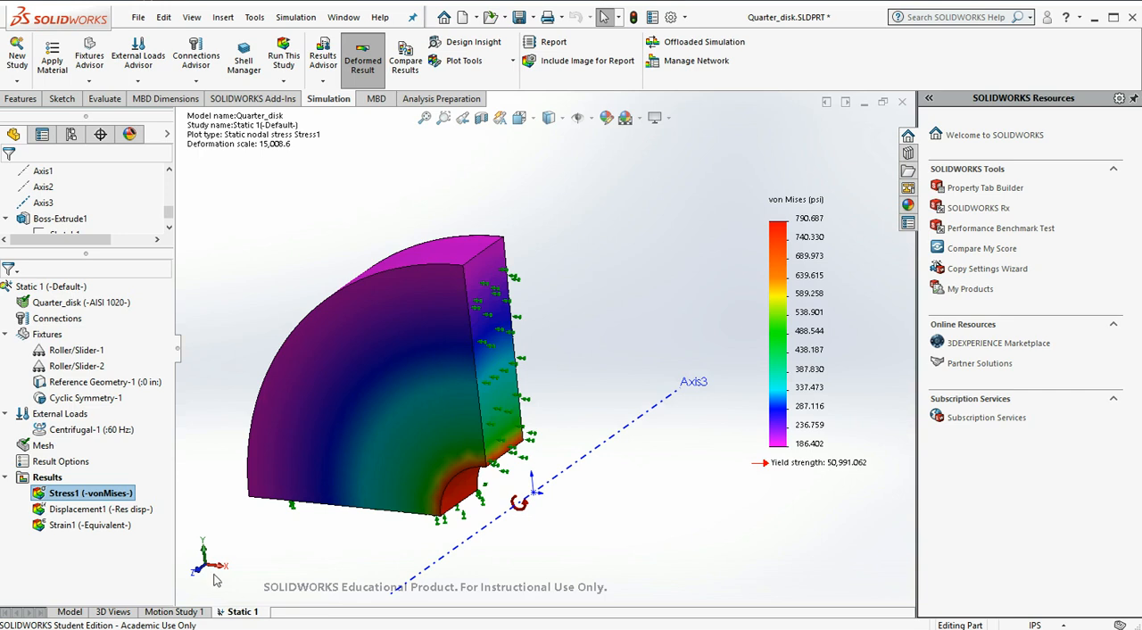
{"action": "right_click", "coordinate": [122, 496]}
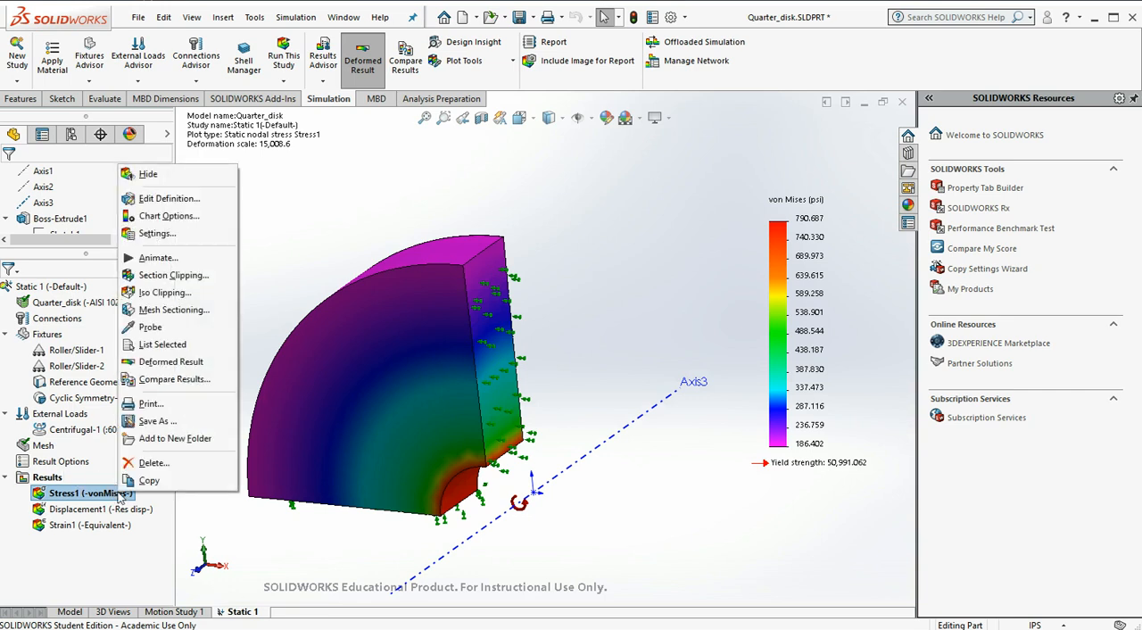
{"action": "left_click", "coordinate": [173, 200]}
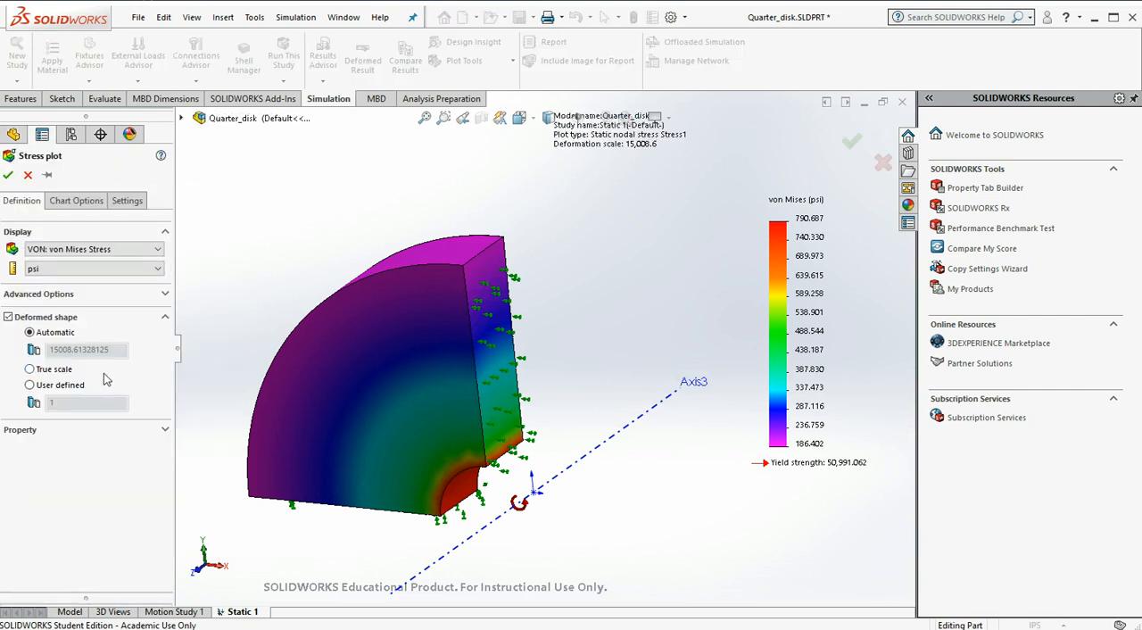
{"action": "left_click", "coordinate": [30, 369]}
{"action": "left_click", "coordinate": [67, 252]}
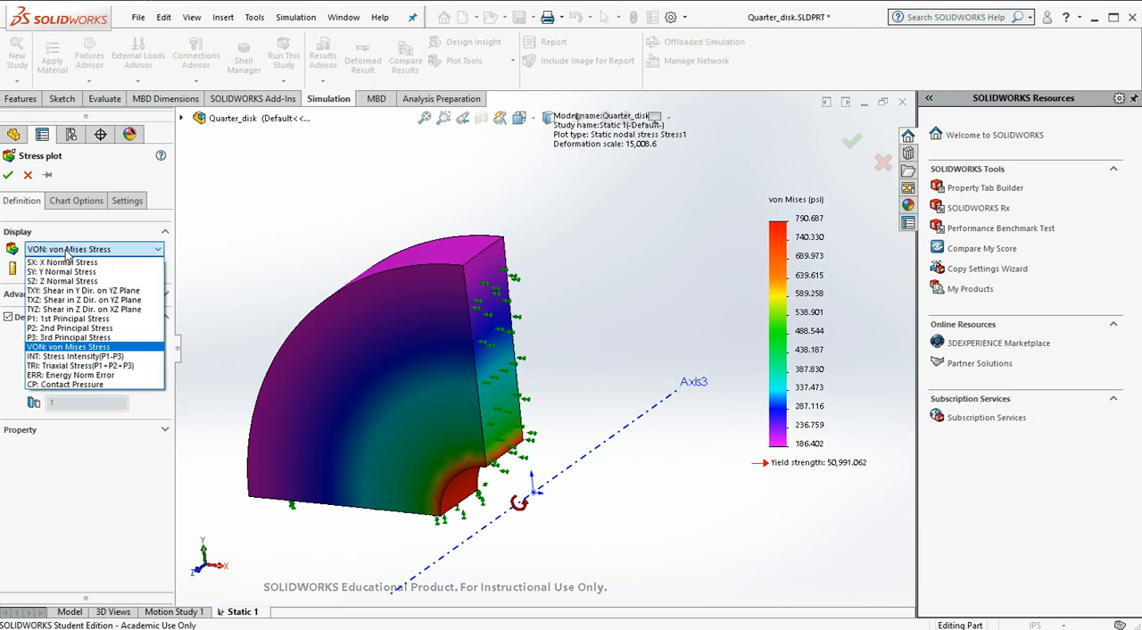
{"action": "left_click", "coordinate": [95, 318]}
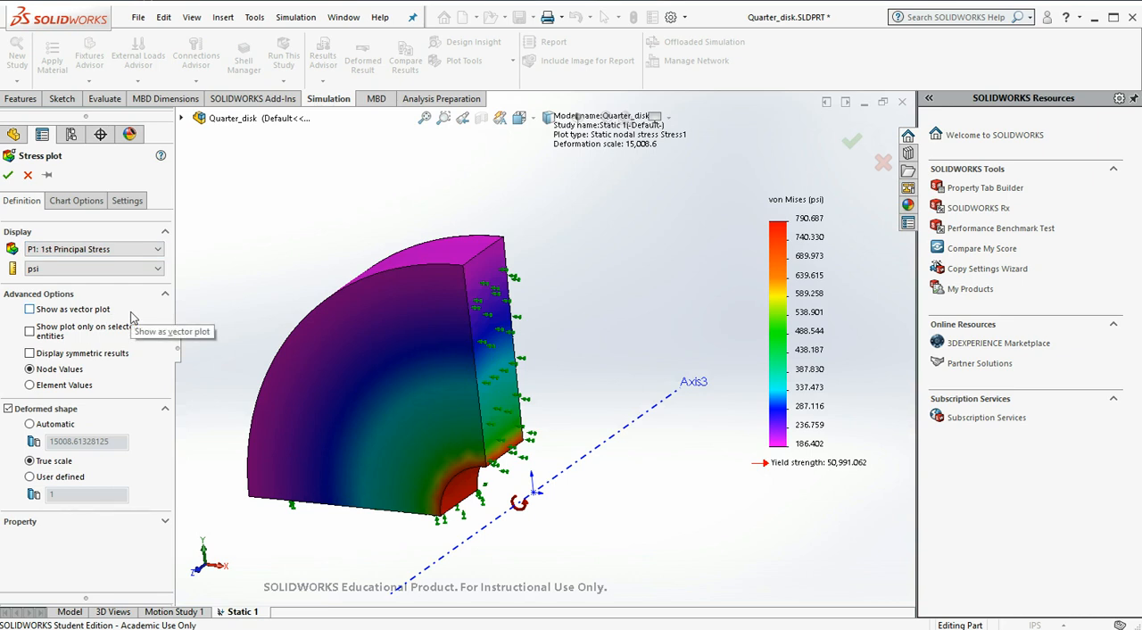
{"action": "left_click", "coordinate": [8, 175]}
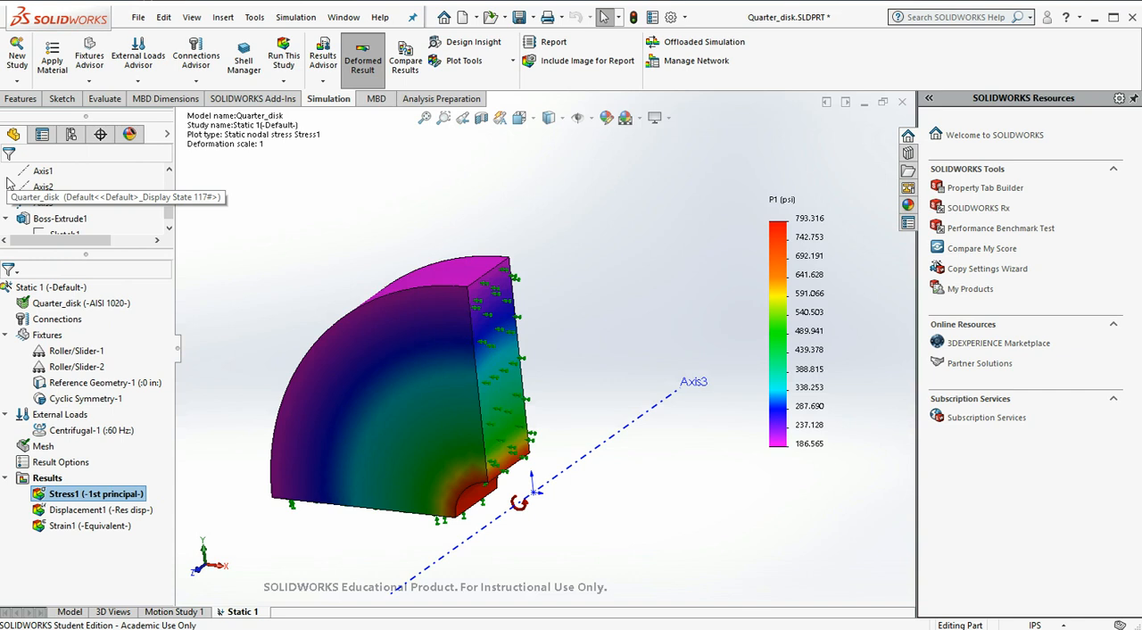
Change the units of the first principal stress plot to N/mm^2 (MPa)
{"action": "right_click", "coordinate": [116, 497]}
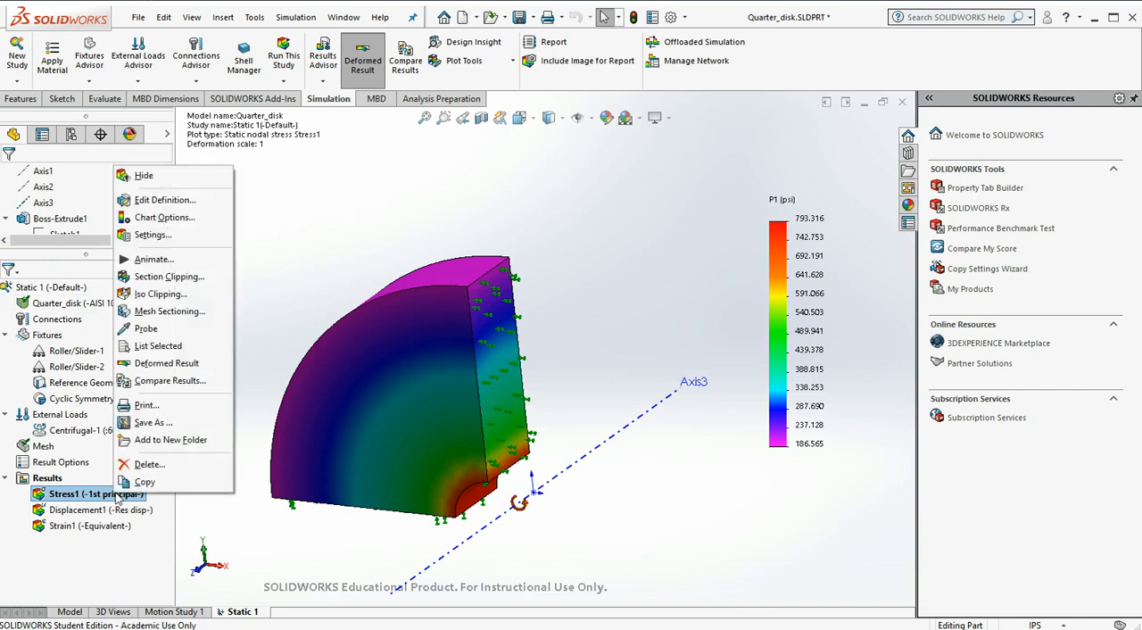
{"action": "left_click", "coordinate": [163, 217]}
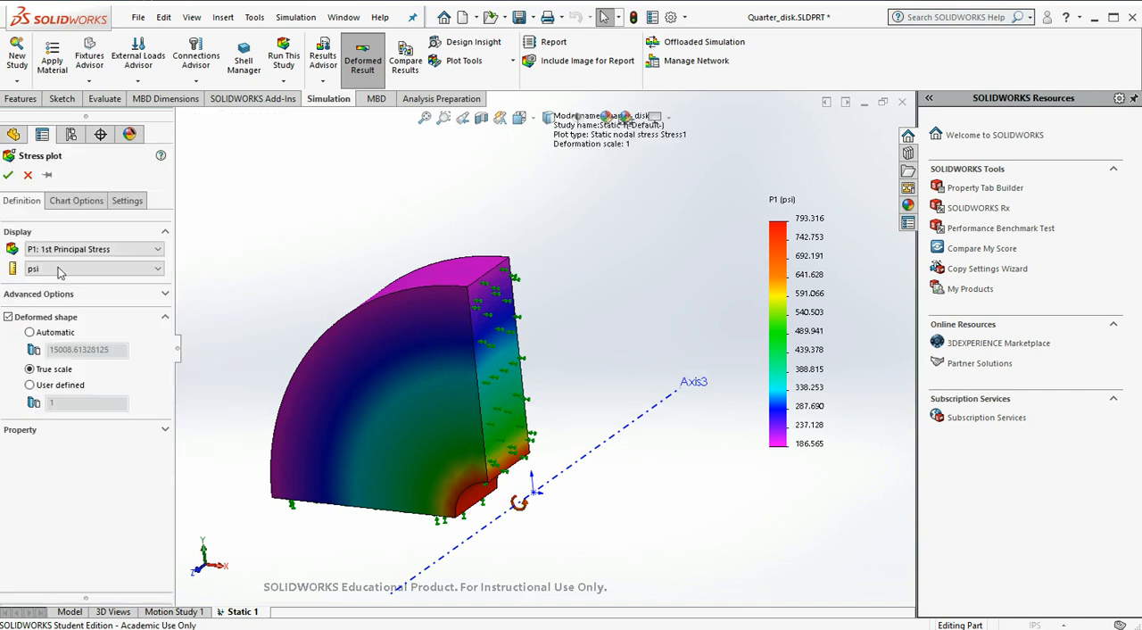
{"action": "left_click", "coordinate": [61, 269]}
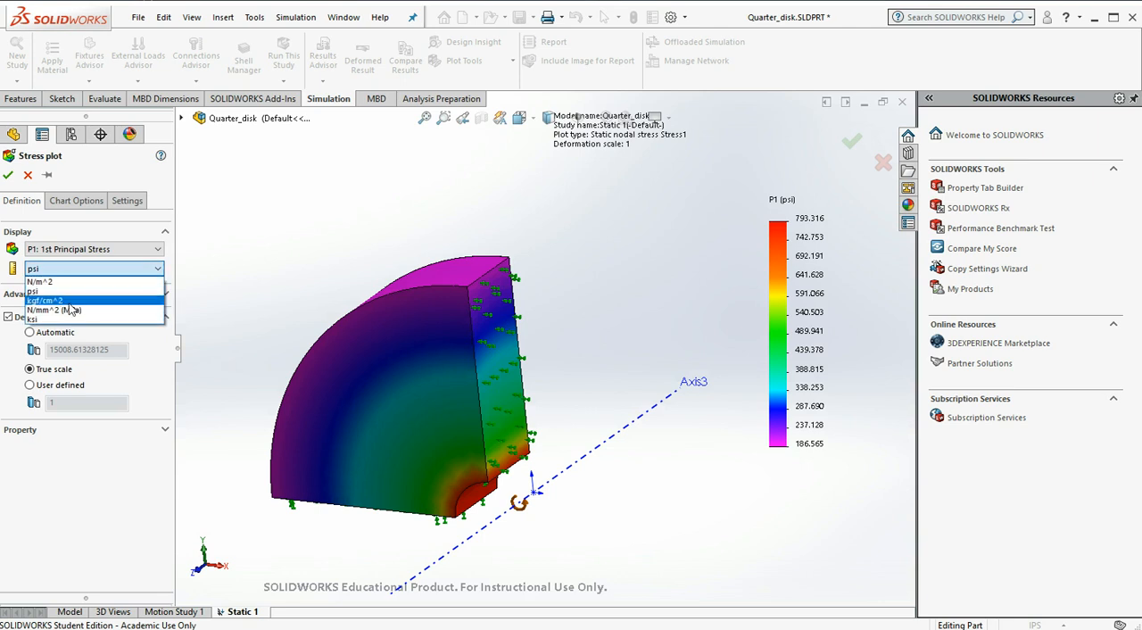
{"action": "left_click", "coordinate": [71, 308]}
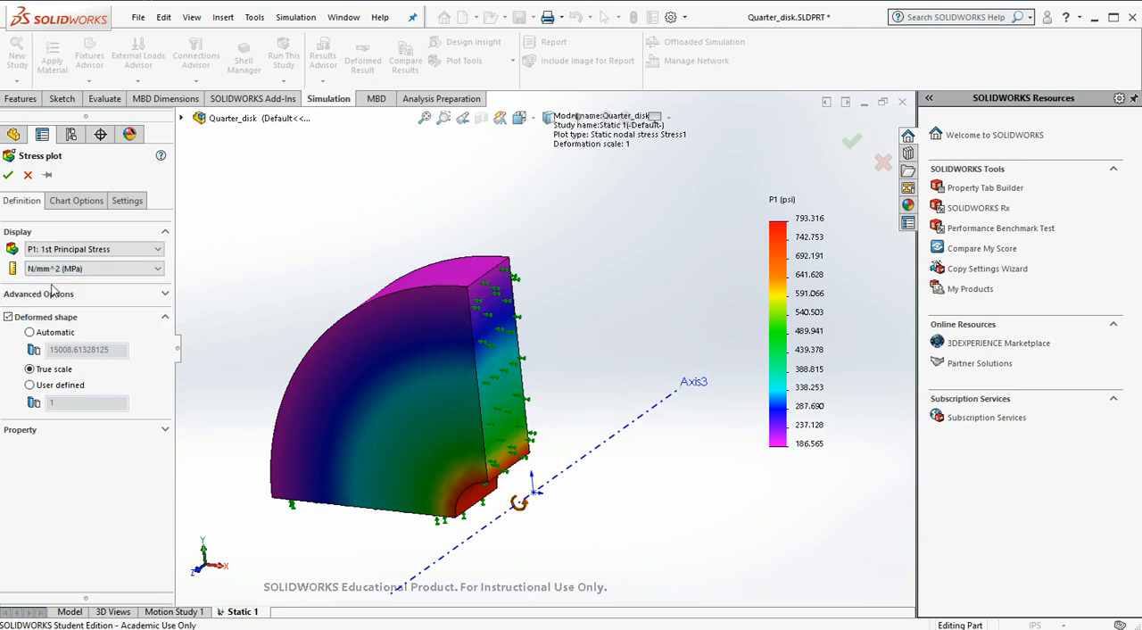
{"action": "left_click", "coordinate": [9, 176]}
Probe the first principal stress at two locations on the disk's inner bore surface
{"action": "middle_click_drag", "start_coordinate": [305, 319], "coordinate": [305, 294]}
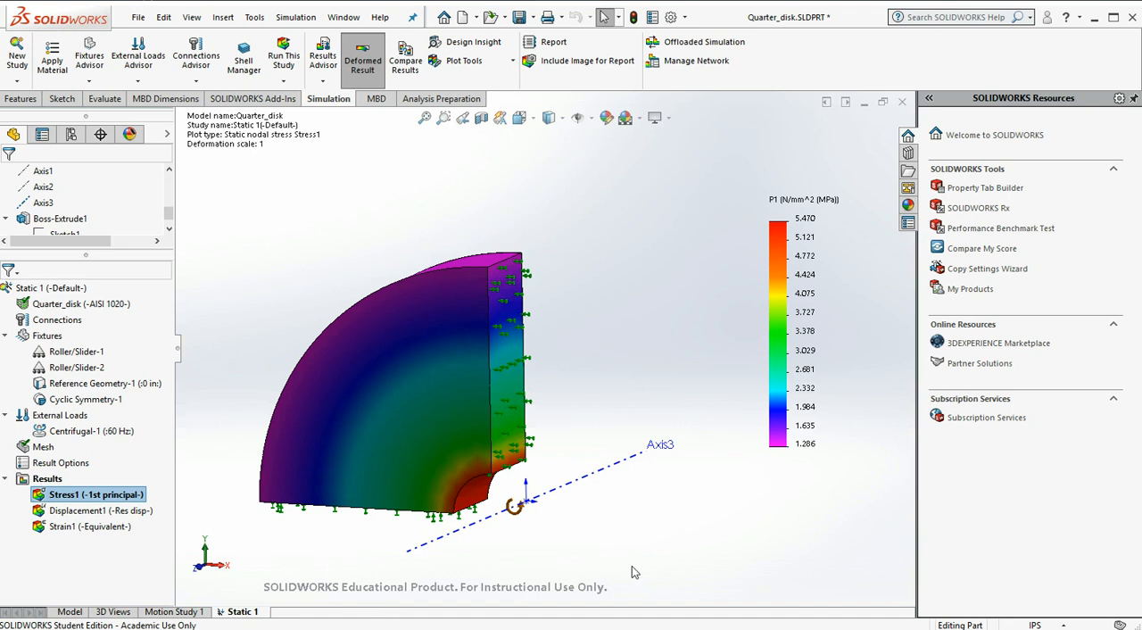
{"action": "middle_click_drag", "start_coordinate": [647, 544], "coordinate": [650, 423]}
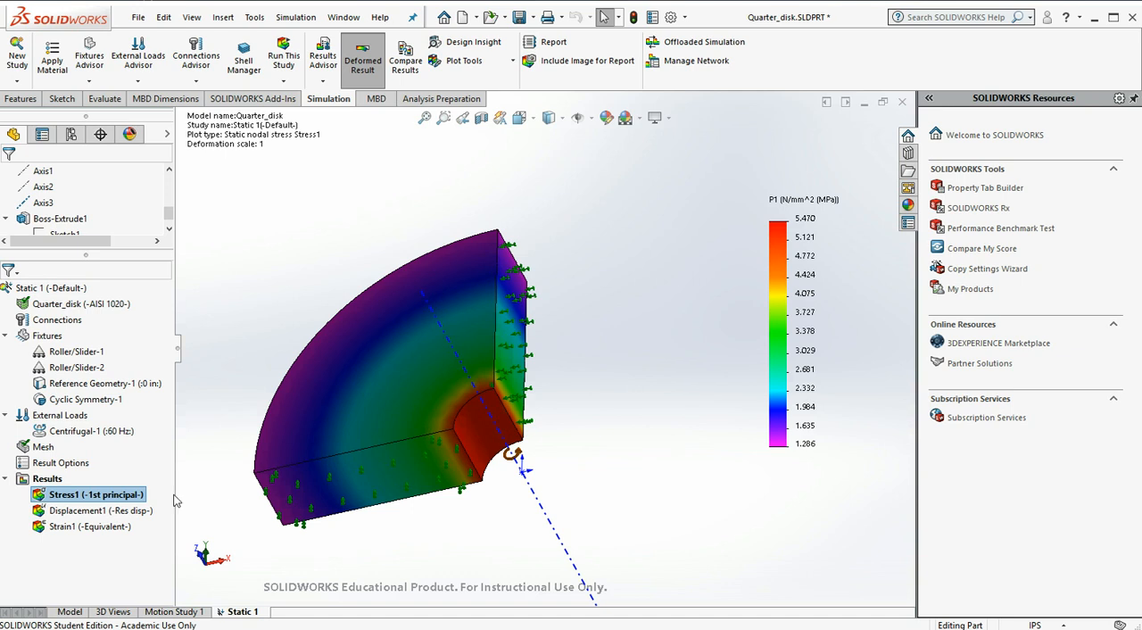
{"action": "right_click", "coordinate": [140, 496]}
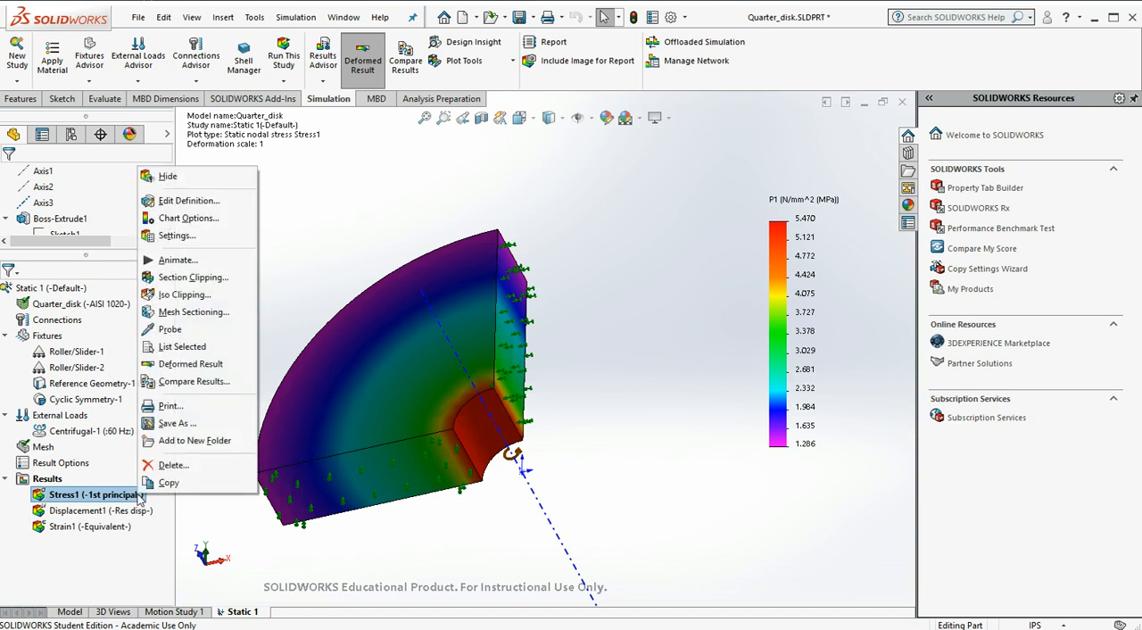
{"action": "left_click", "coordinate": [154, 331]}
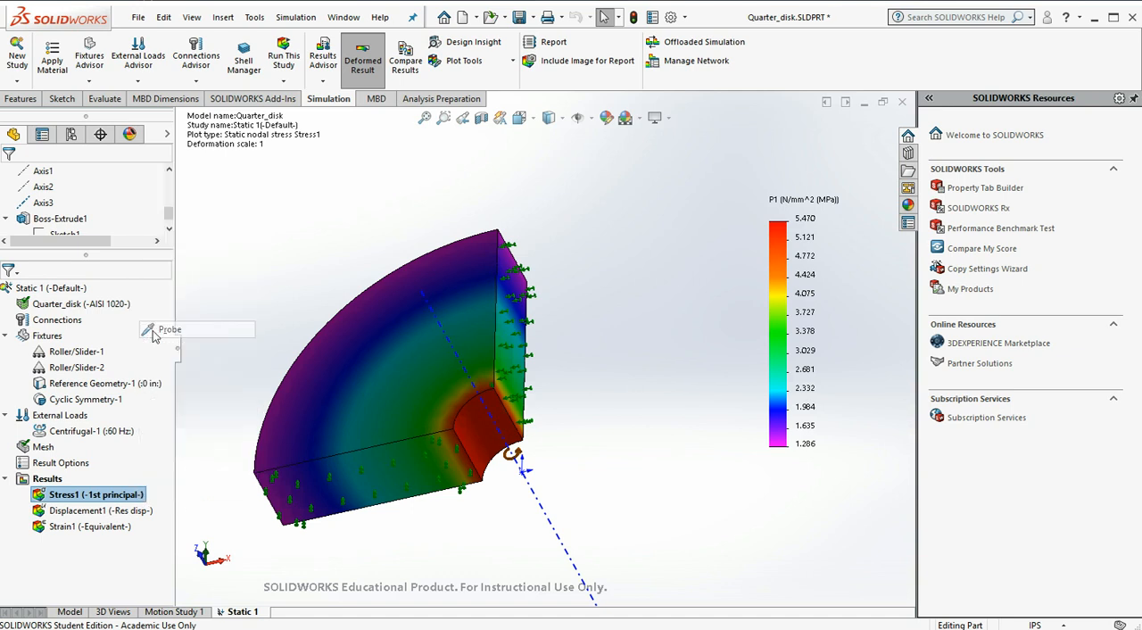
{"action": "left_click", "coordinate": [476, 425]}
{"action": "left_click_drag", "start_coordinate": [516, 443], "coordinate": [649, 538]}
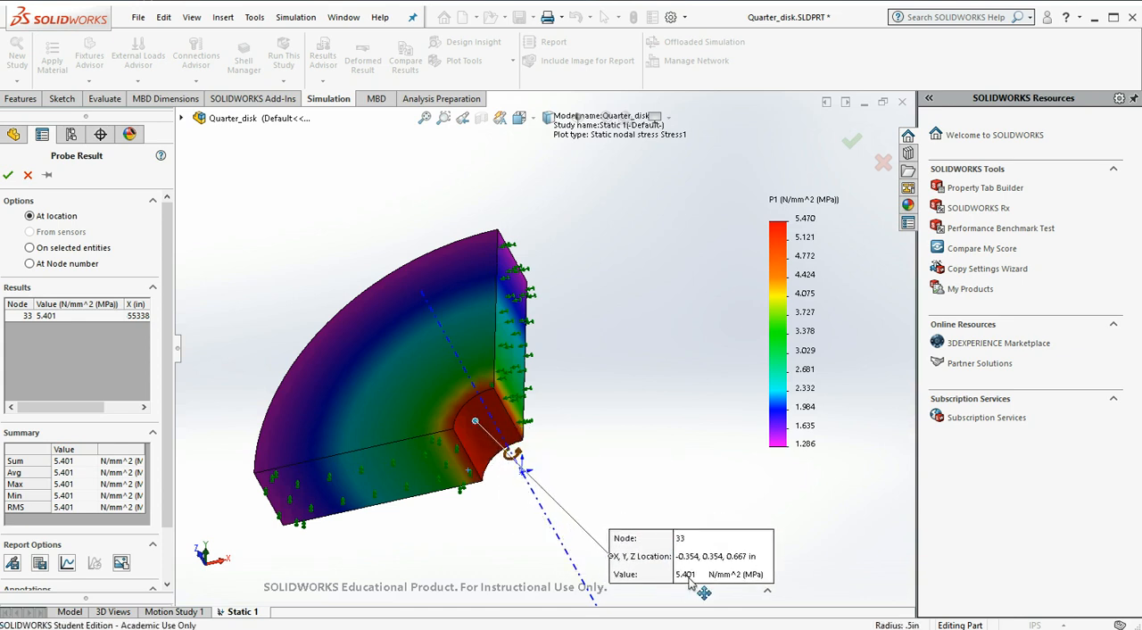
{"action": "left_click", "coordinate": [491, 398]}
{"action": "left_click_drag", "start_coordinate": [508, 420], "coordinate": [600, 455]}
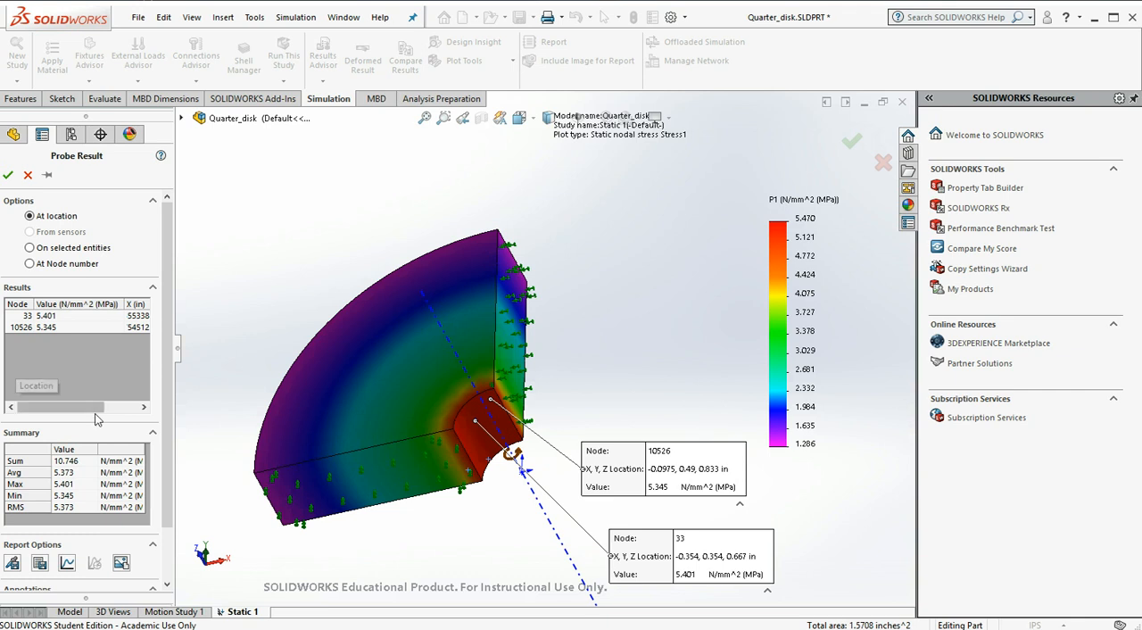
{"action": "left_click", "coordinate": [7, 176]}
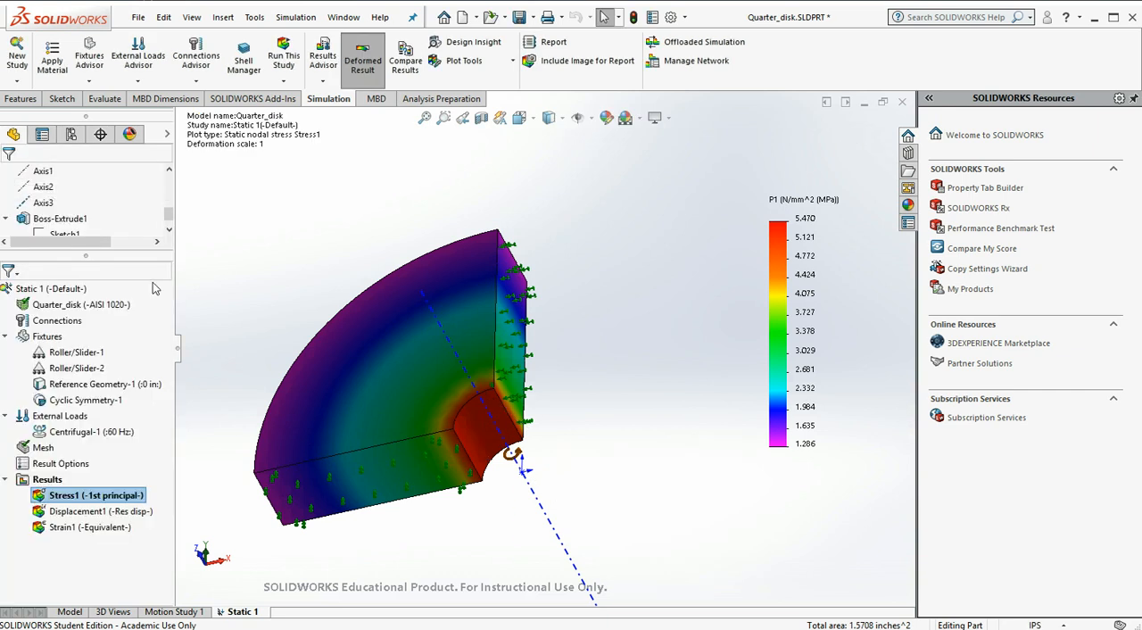
Show the resultant displacement plot, Displacement1, on the quarter disk
{"action": "middle_click_drag", "start_coordinate": [590, 207], "coordinate": [585, 354]}
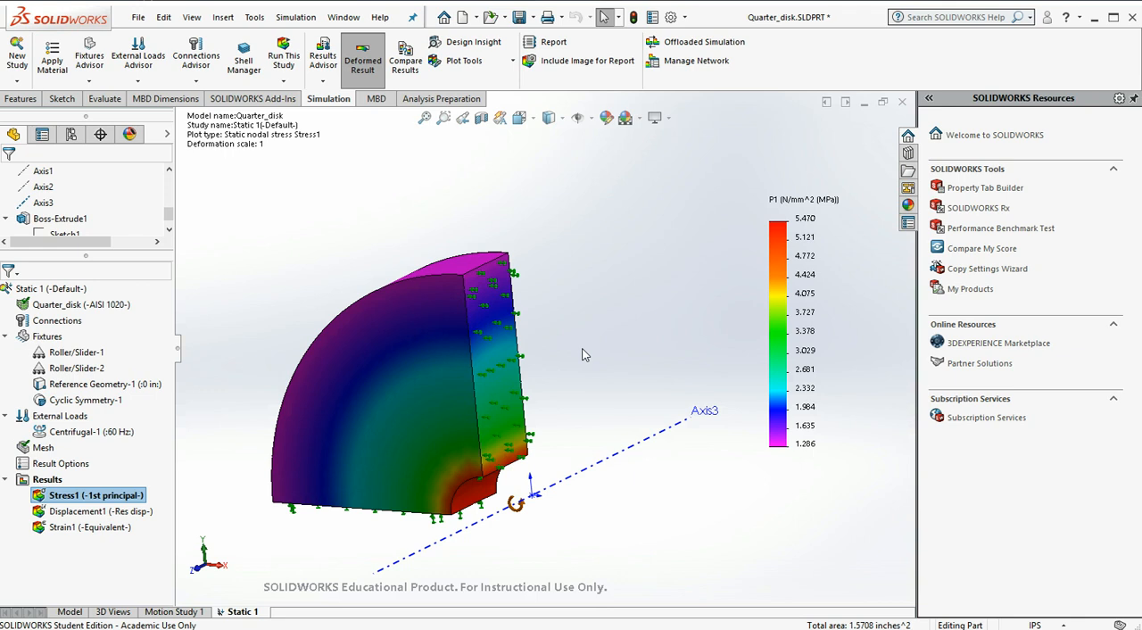
{"action": "mouse_move", "coordinate": [615, 409]}
{"action": "middle_mouse_down"}
{"action": "mouse_move", "coordinate": [607, 367]}
{"action": "mouse_move", "coordinate": [593, 378]}
{"action": "mouse_move", "coordinate": [606, 392]}
{"action": "middle_mouse_up"}
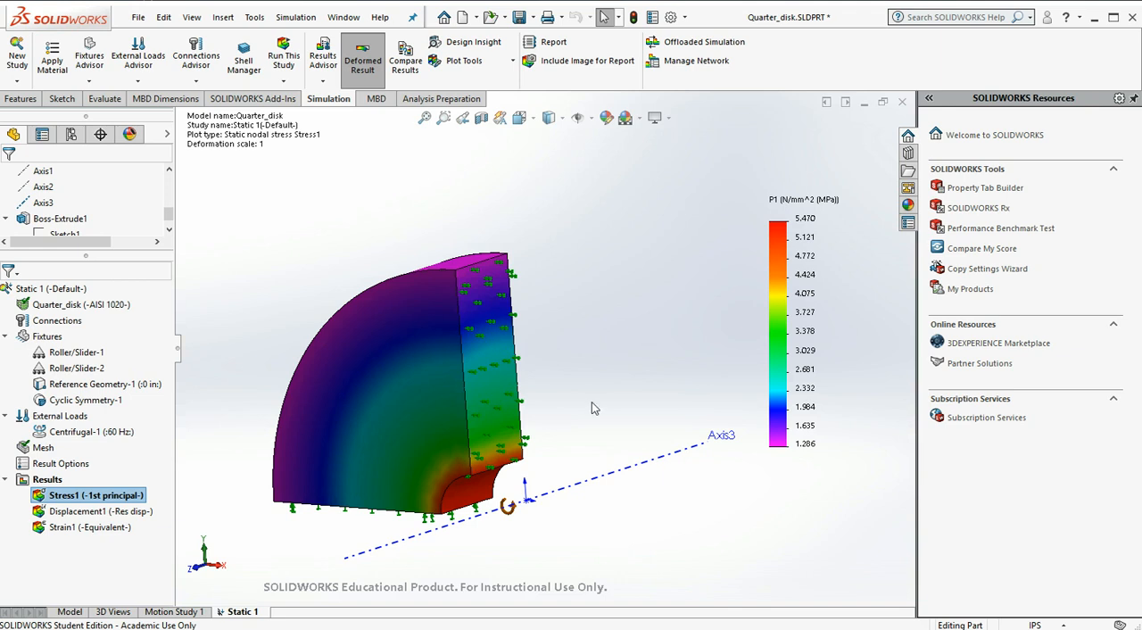
{"action": "scroll", "coordinate": [592, 401], "scroll_direction": "up", "scroll_amount": 1}
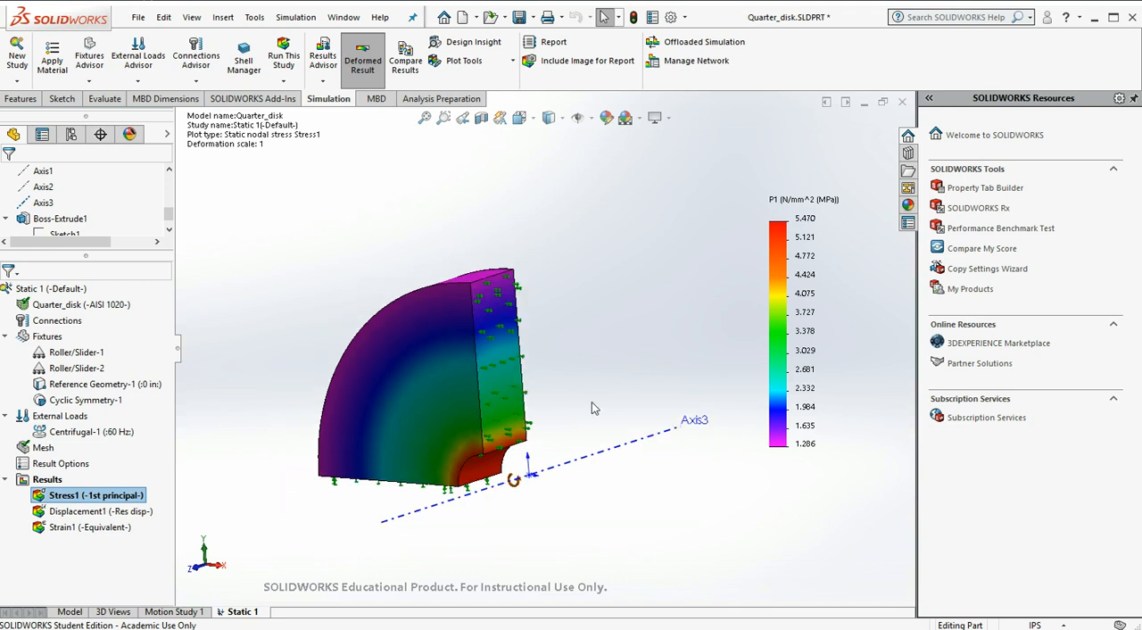
{"action": "right_click", "coordinate": [123, 518]}
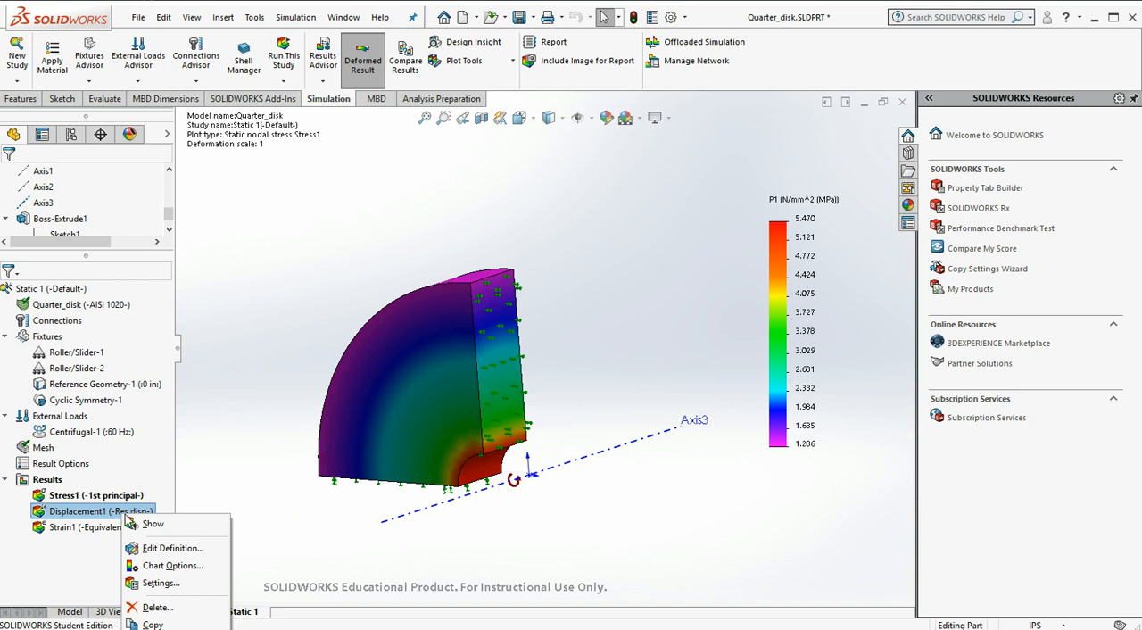
{"action": "left_click", "coordinate": [174, 530]}
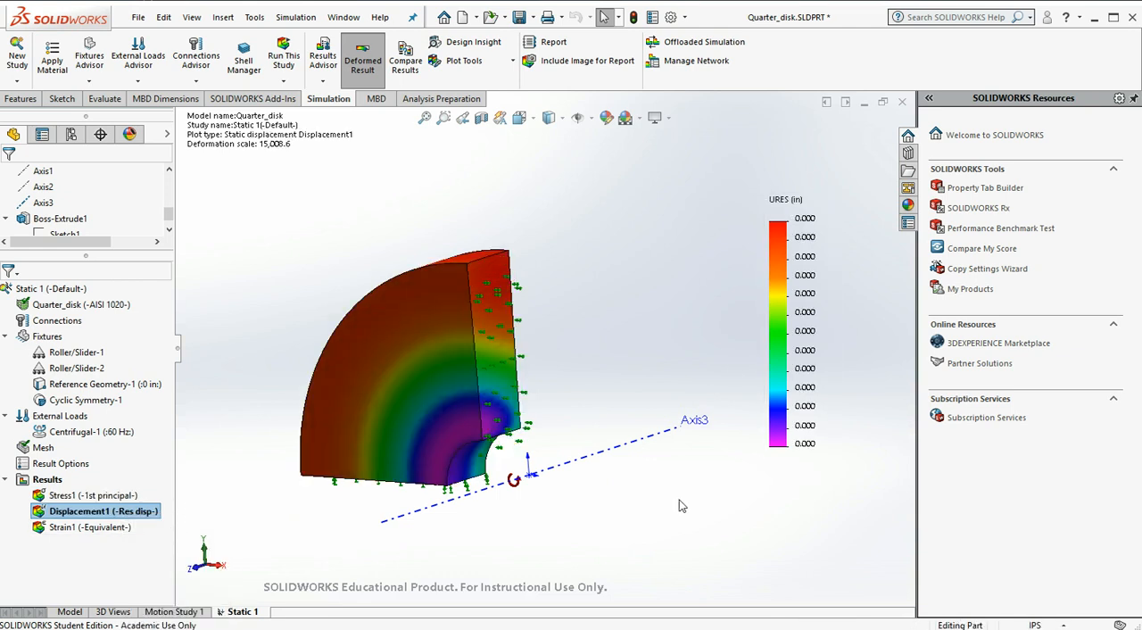
Set the resultant displacement plot's legend values to nine decimals, keeping the floating number format
{"action": "right_click", "coordinate": [129, 518]}
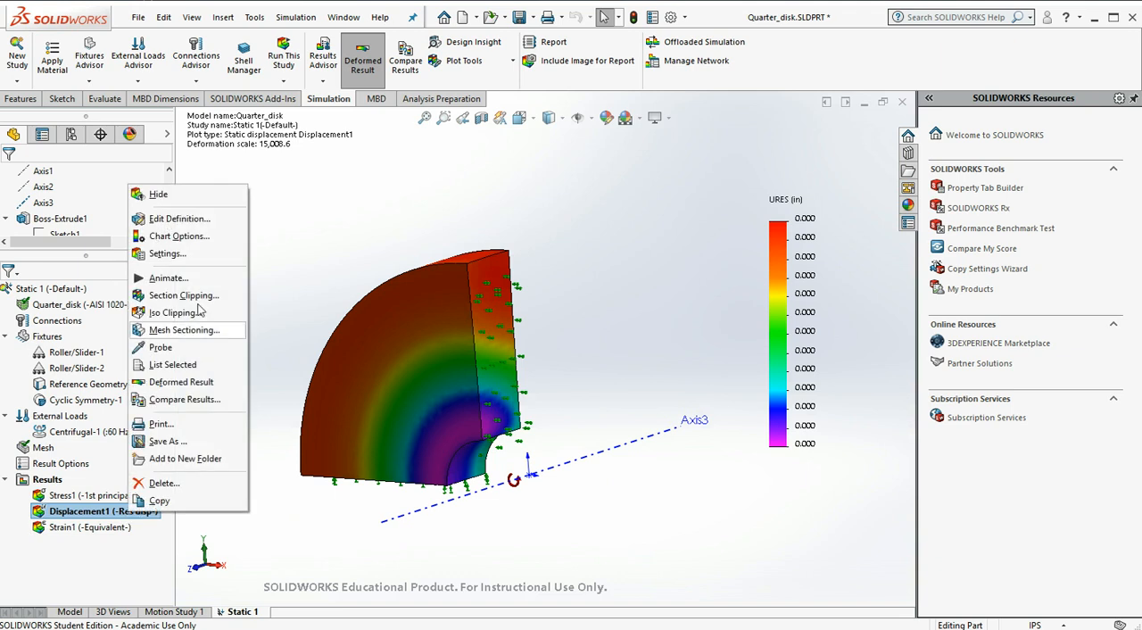
{"action": "left_click", "coordinate": [204, 222]}
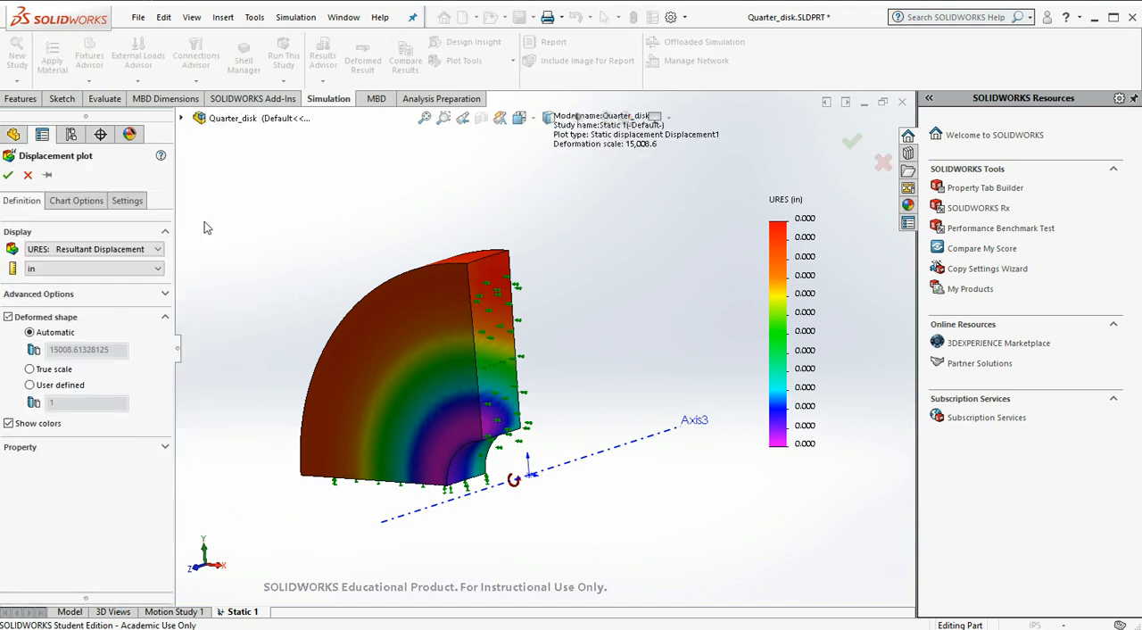
{"action": "left_click", "coordinate": [66, 205]}
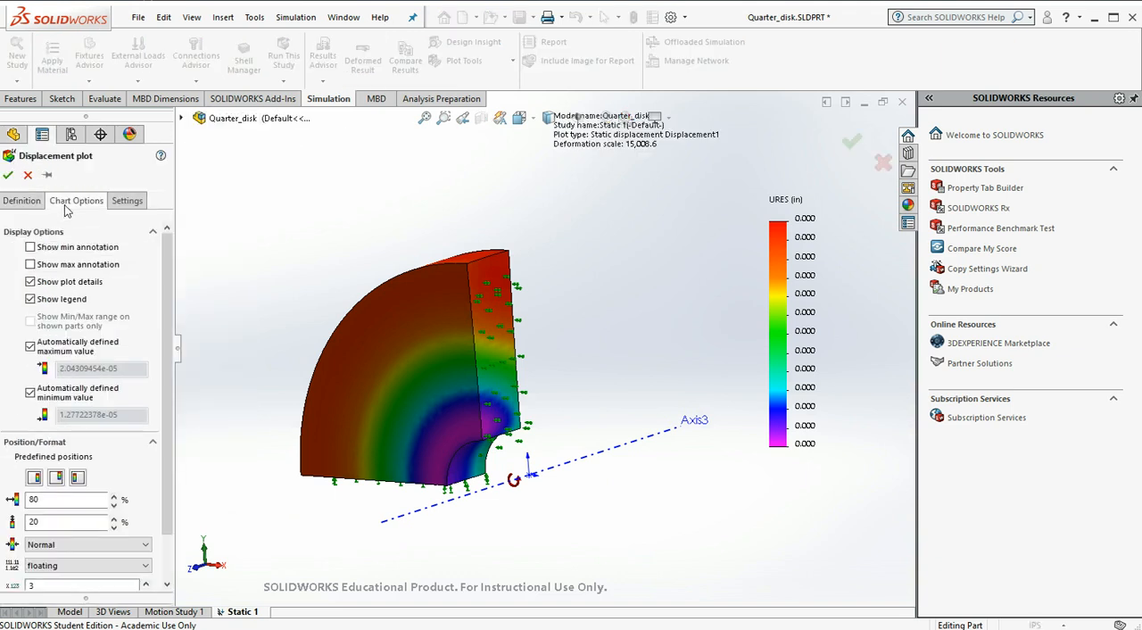
{"action": "scroll", "coordinate": [169, 401], "scroll_direction": "down", "scroll_amount": 3}
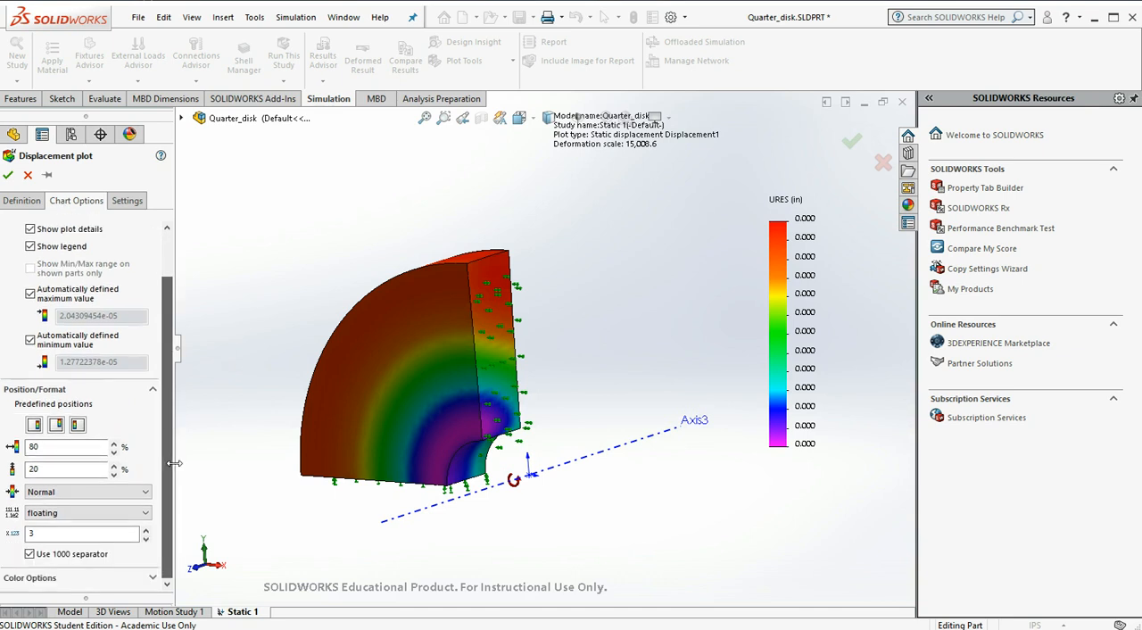
{"action": "left_click", "coordinate": [146, 532]}
{"action": "left_click", "coordinate": [147, 532]}
{"action": "left_click", "coordinate": [147, 531]}
{"action": "left_click", "coordinate": [146, 531]}
{"action": "left_click", "coordinate": [146, 532]}
{"action": "left_click", "coordinate": [146, 531]}
{"action": "left_click", "coordinate": [8, 175]}
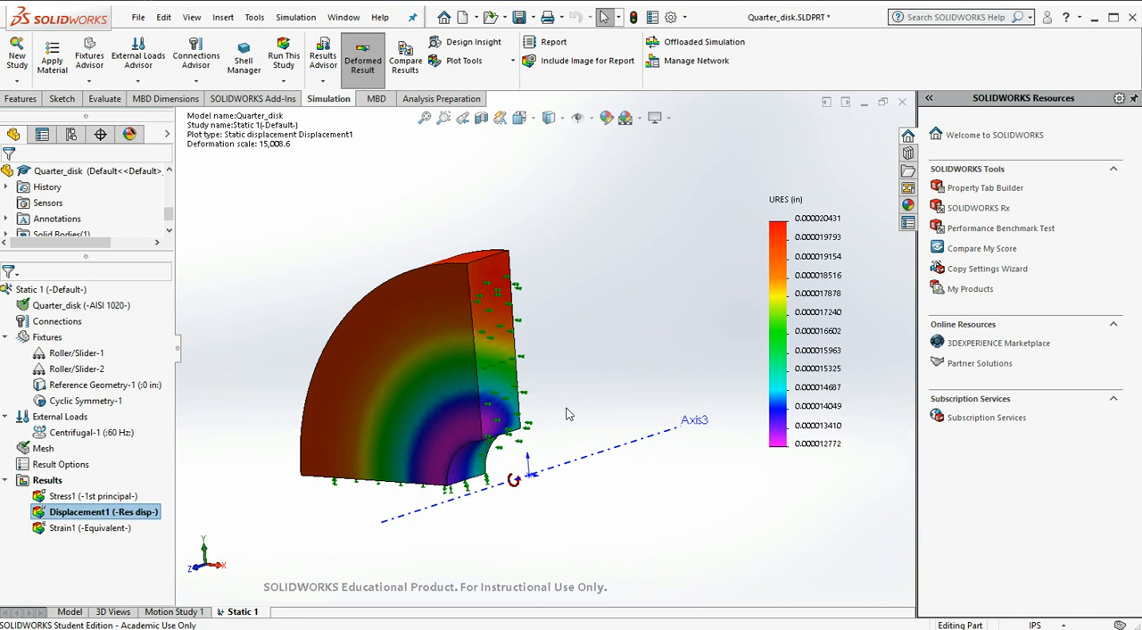
Redefine the displacement plot to show UZ: Z Displacement in inches
{"action": "scroll", "coordinate": [565, 408], "scroll_direction": "down", "scroll_amount": 2}
{"action": "scroll", "coordinate": [565, 407], "scroll_direction": "down", "scroll_amount": 3}
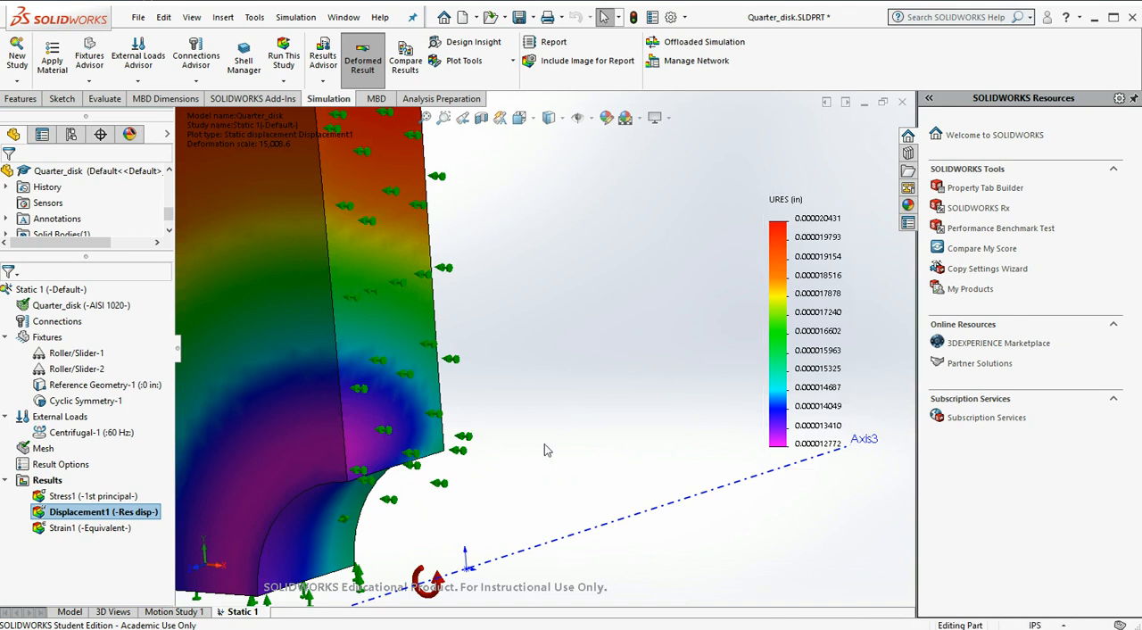
{"action": "right_click", "coordinate": [143, 512]}
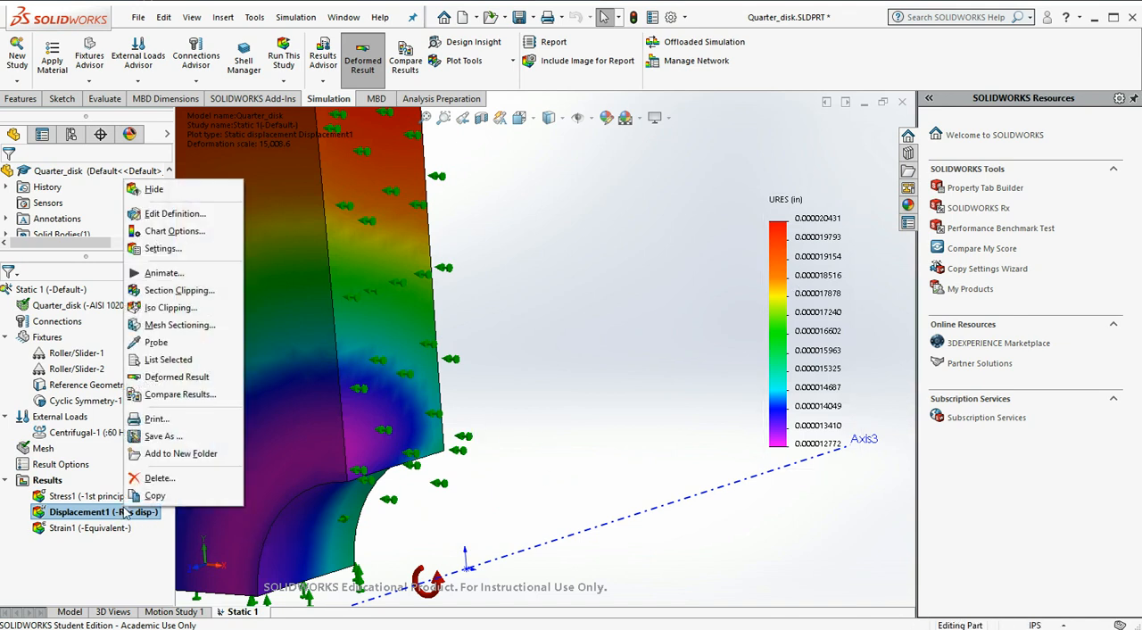
{"action": "left_click", "coordinate": [173, 215]}
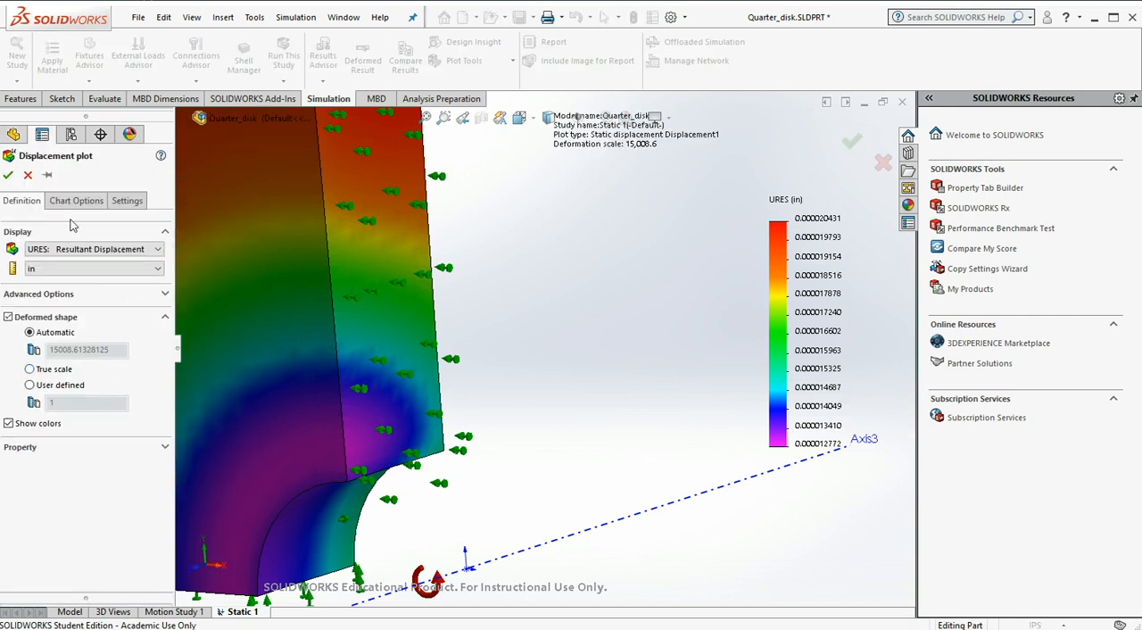
{"action": "left_click", "coordinate": [87, 251]}
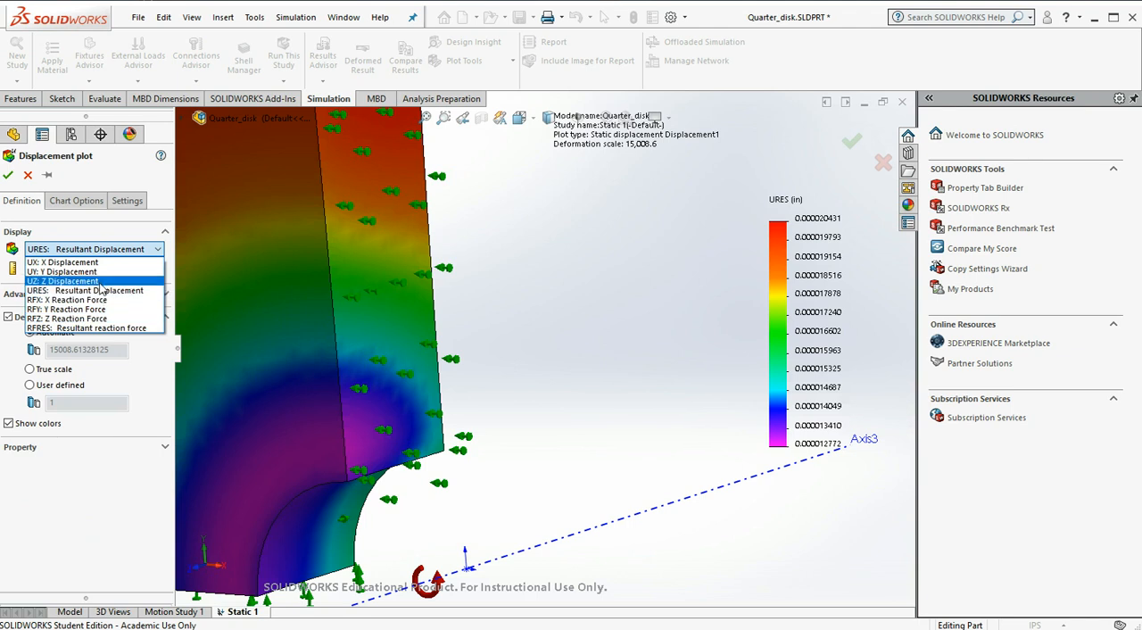
{"action": "left_click", "coordinate": [103, 281]}
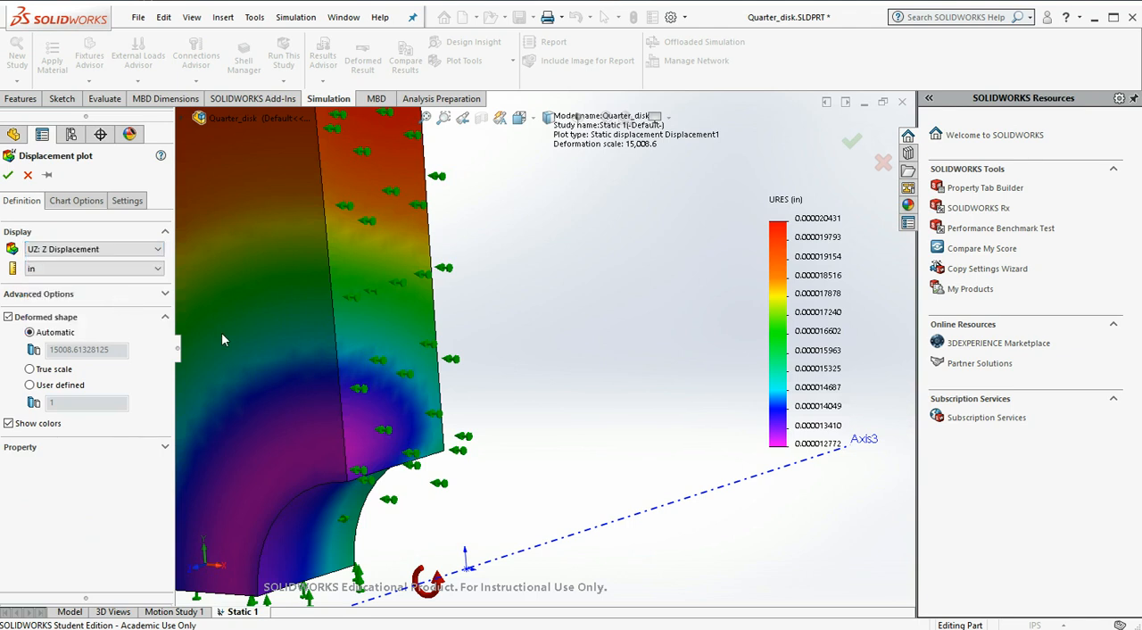
{"action": "left_click", "coordinate": [10, 176]}
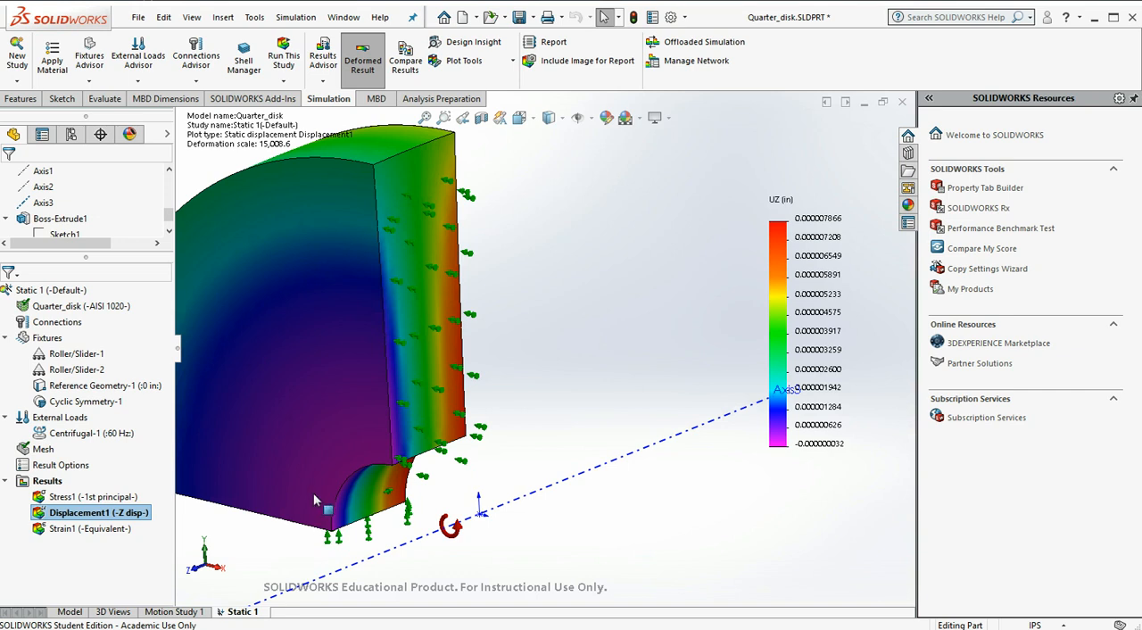
{"action": "scroll", "coordinate": [423, 537], "scroll_direction": "up", "scroll_amount": 1}
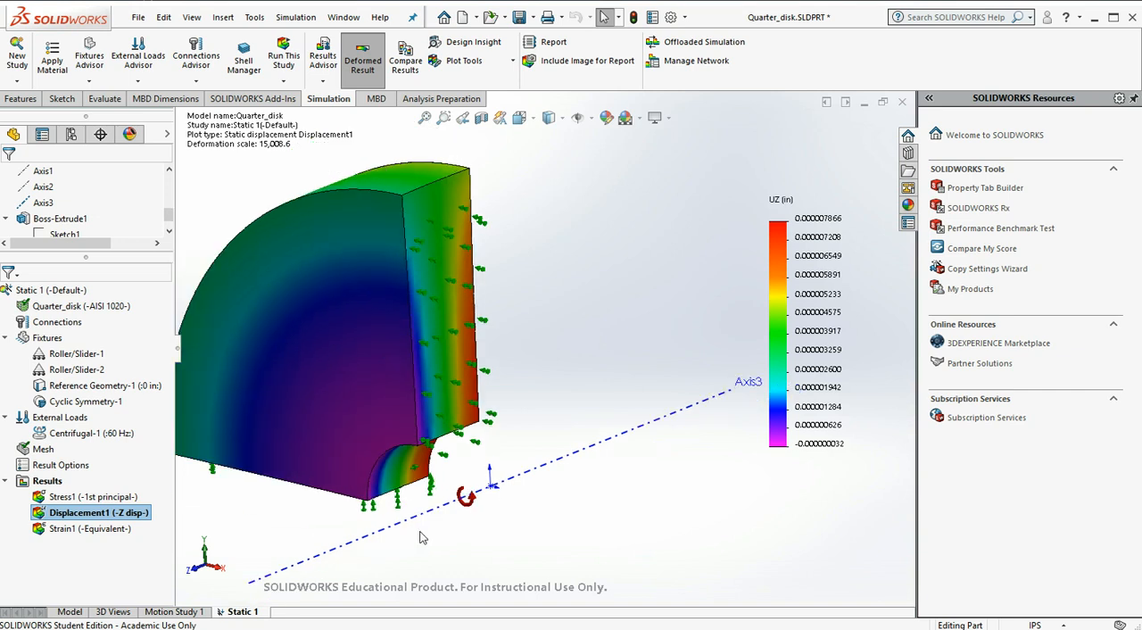